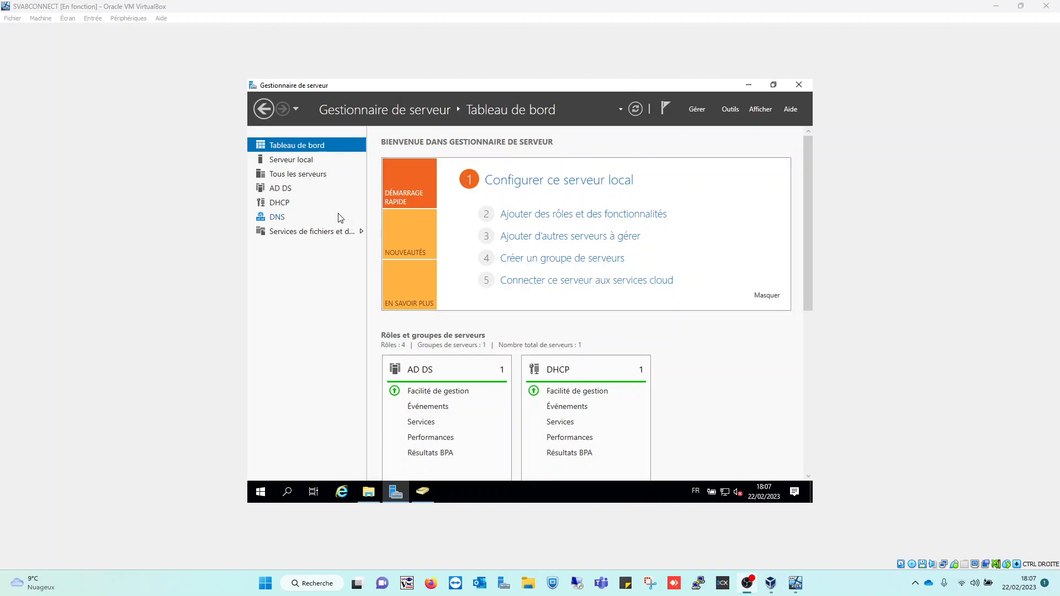
Go through All Servers and File and Storage Services to the Shares page listing NETLOGON, partage2, SYSVOL, Bibliothèque
left_click(297, 176)
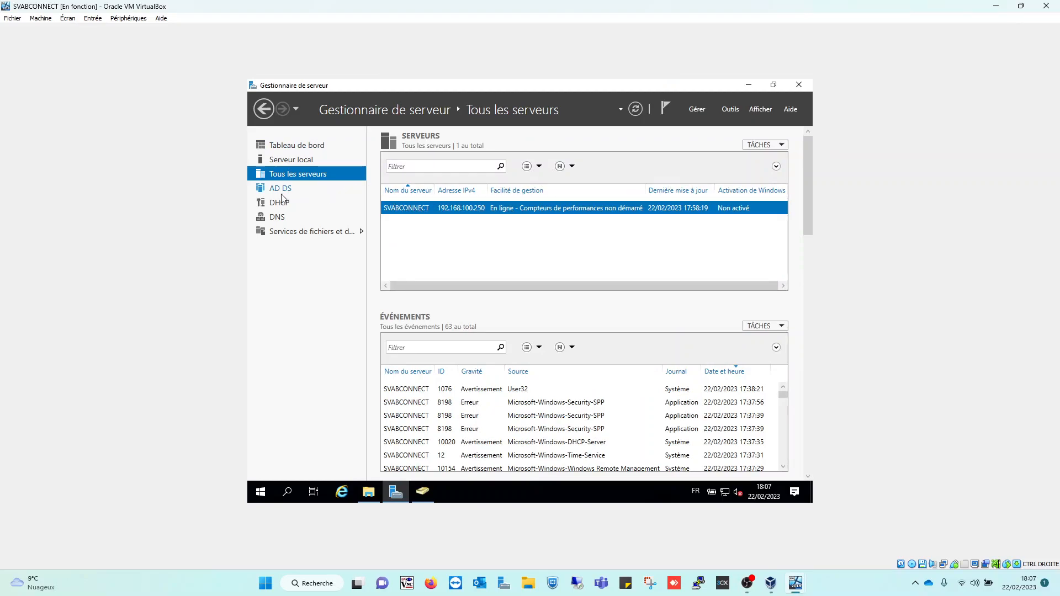
left_click(311, 236)
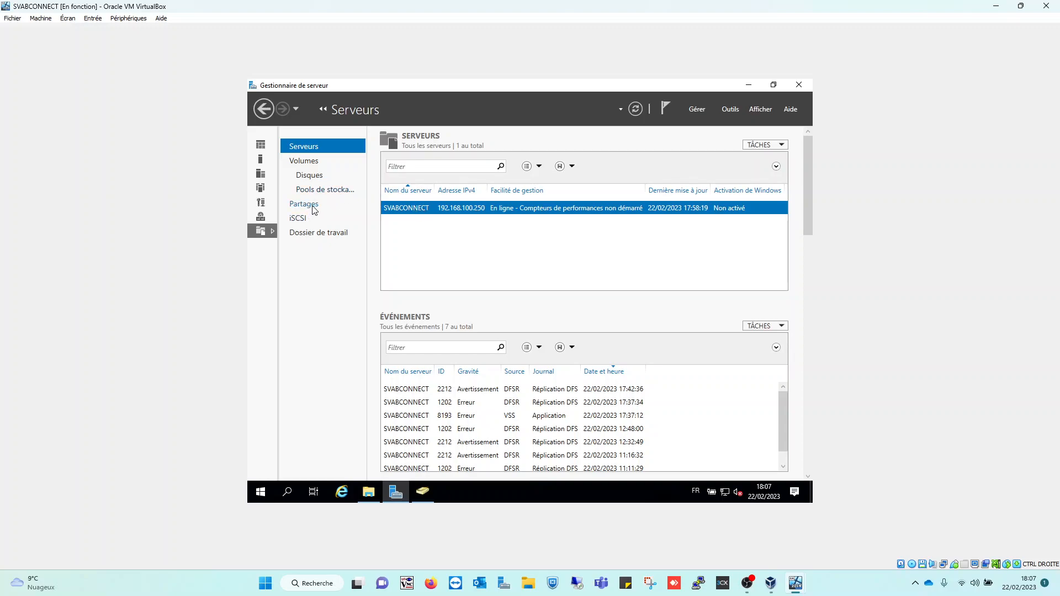
left_click(307, 161)
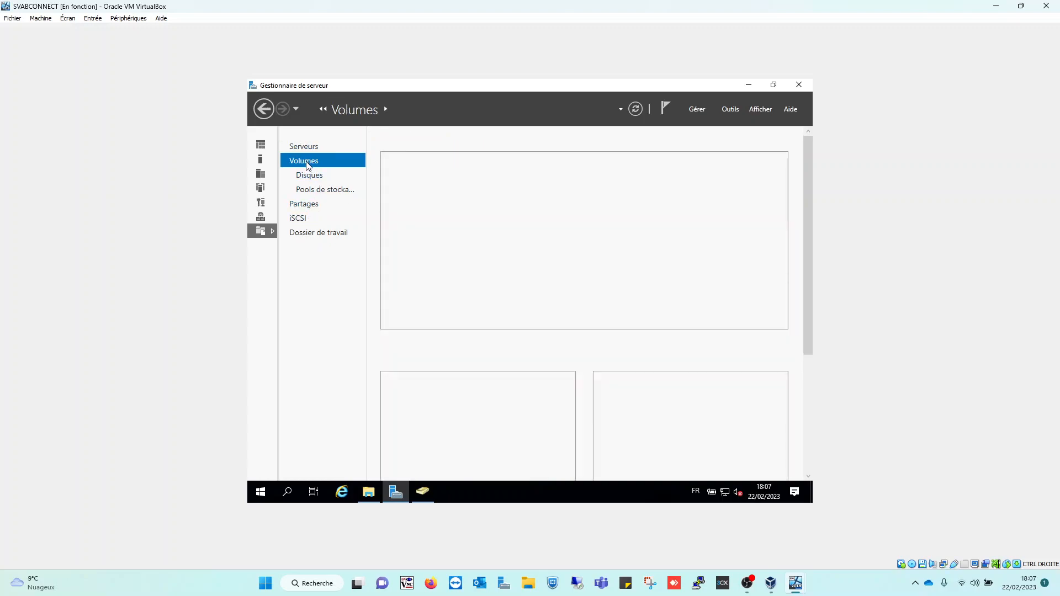
left_click(309, 180)
left_click(311, 193)
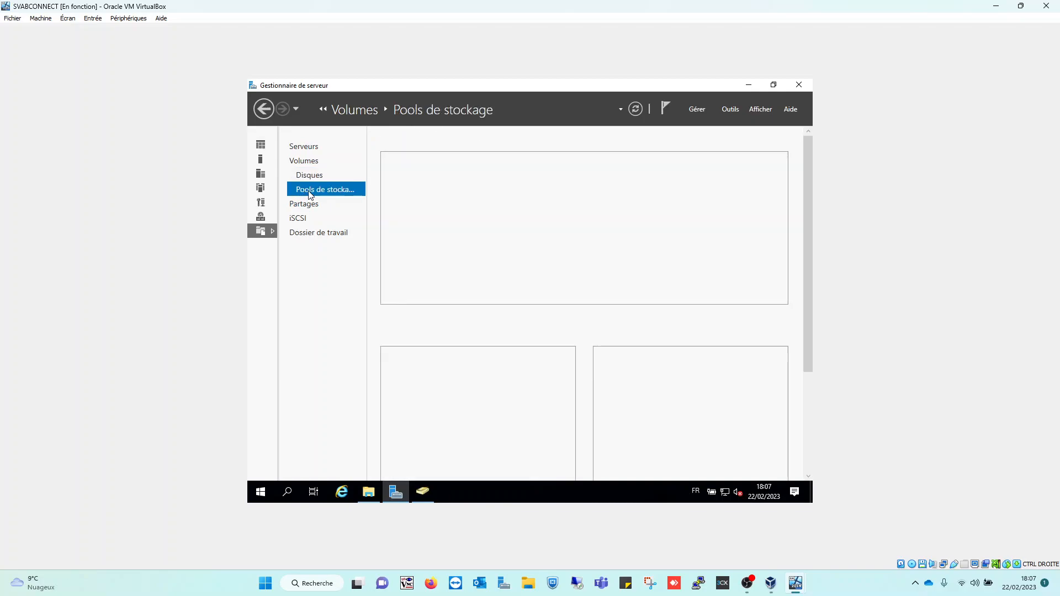
left_click(309, 208)
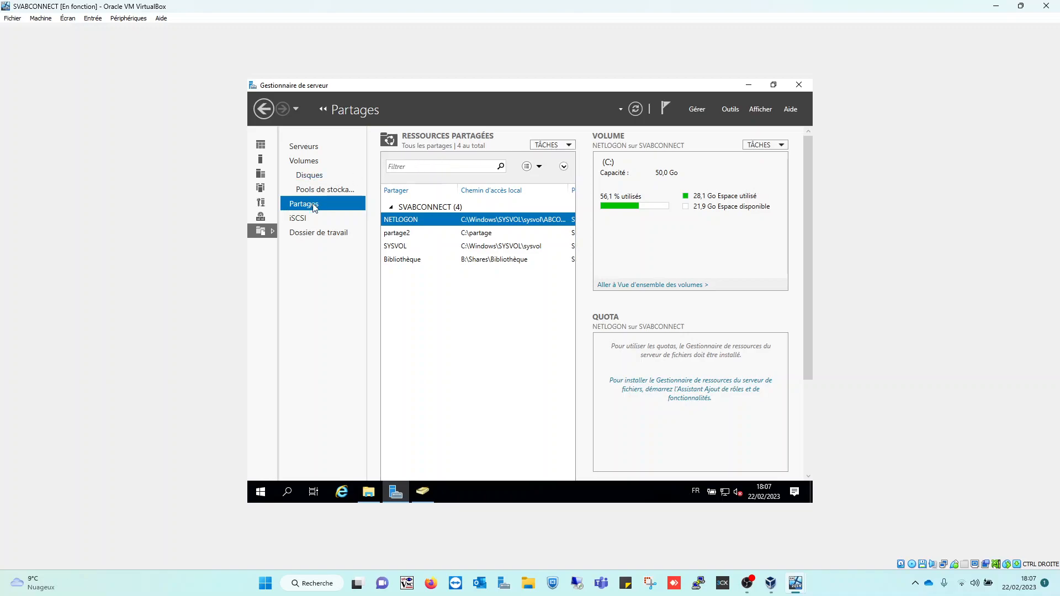
Choose New Share from the Shared Resources TASKS menu
left_click(554, 145)
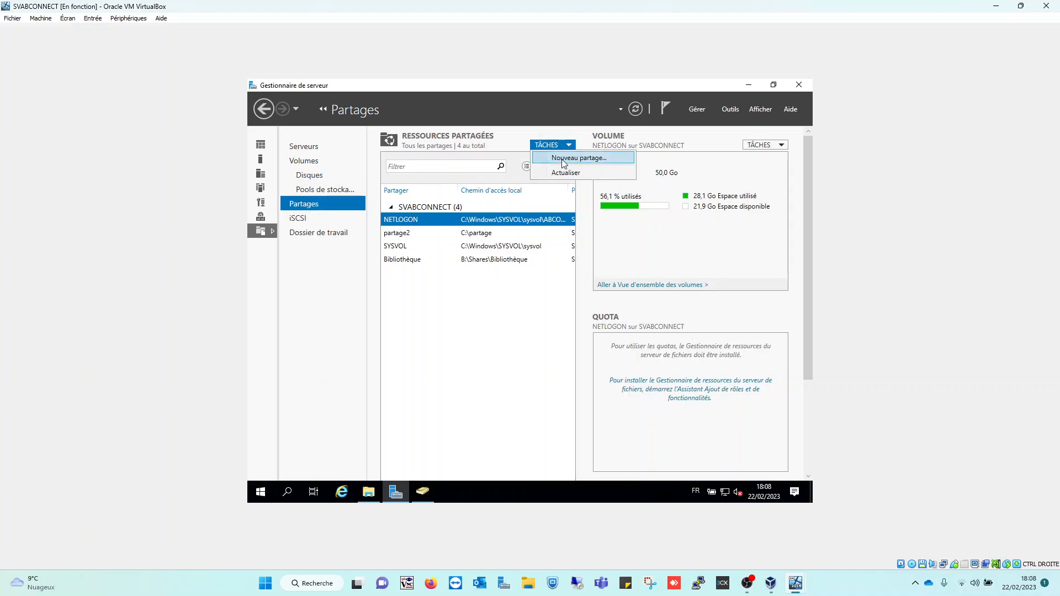
left_click(563, 160)
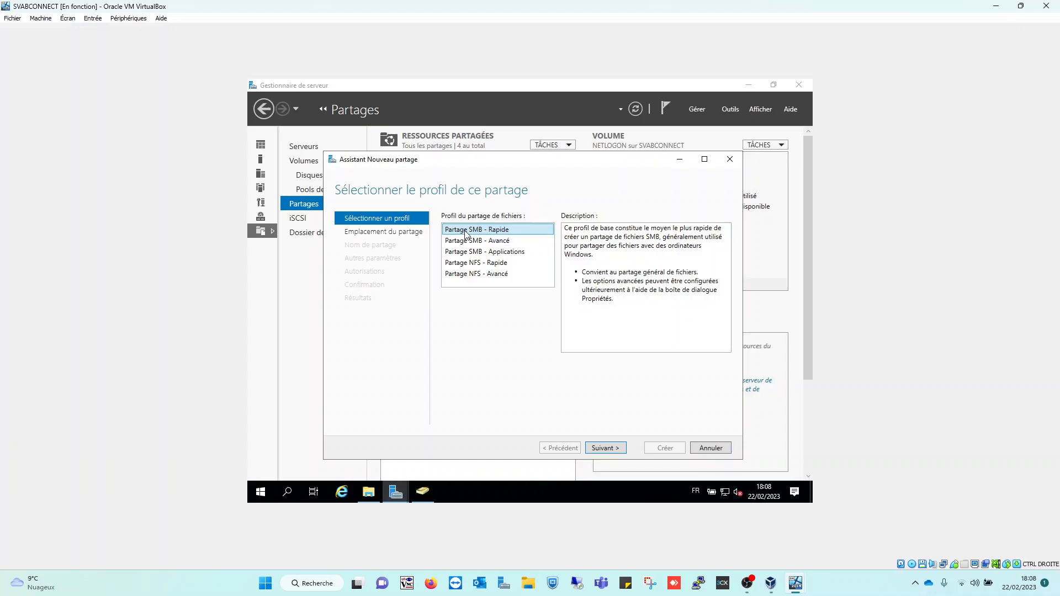
Keep the SMB Share – Quick profile and place the share on volume B: (B:\Shares\)
left_click(604, 449)
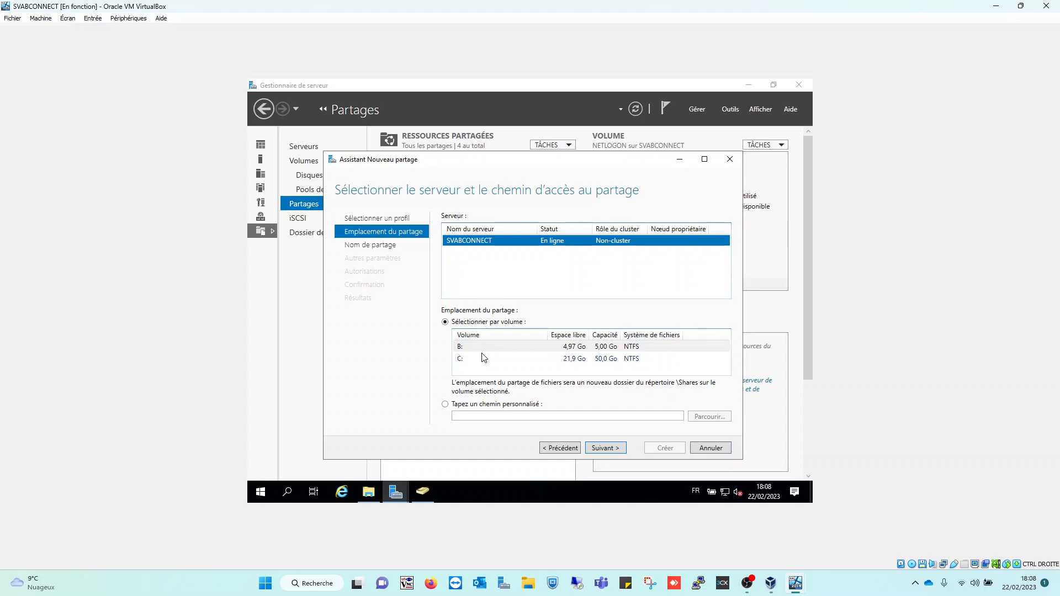
left_click(487, 359)
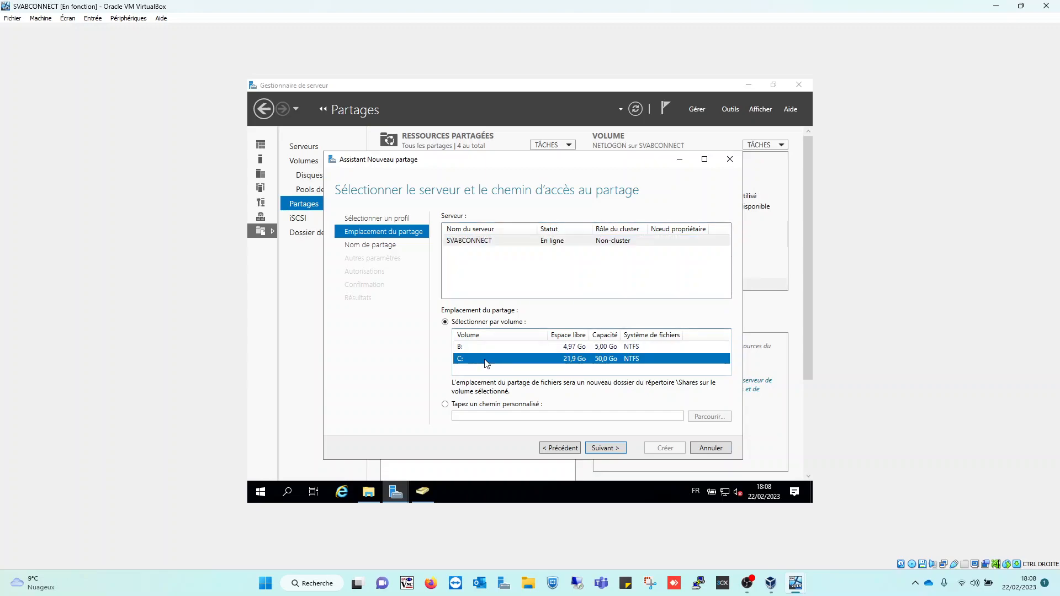
left_click(500, 348)
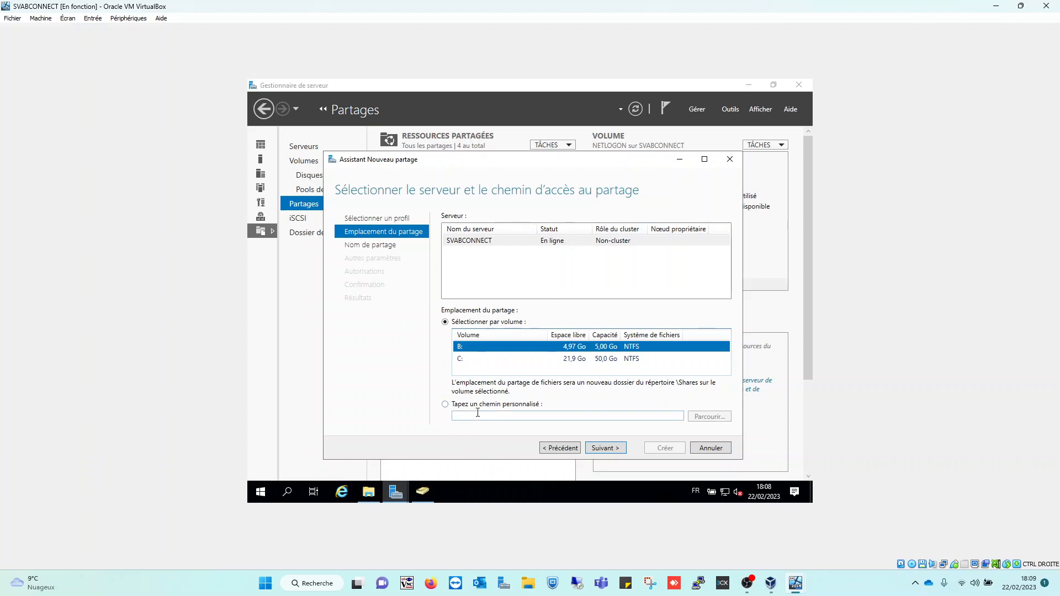
left_click(461, 406)
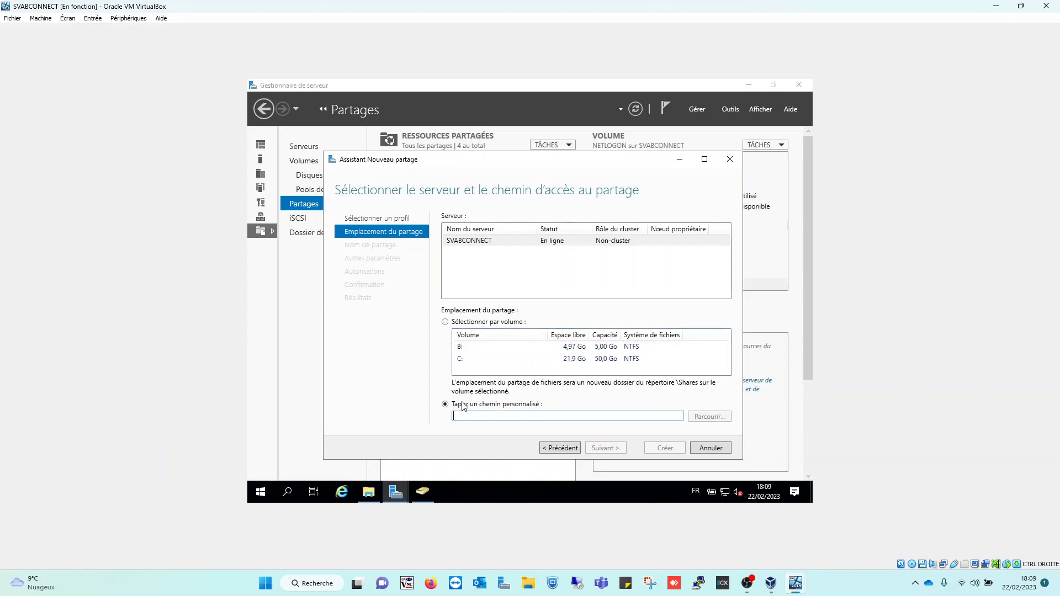
left_click(702, 419)
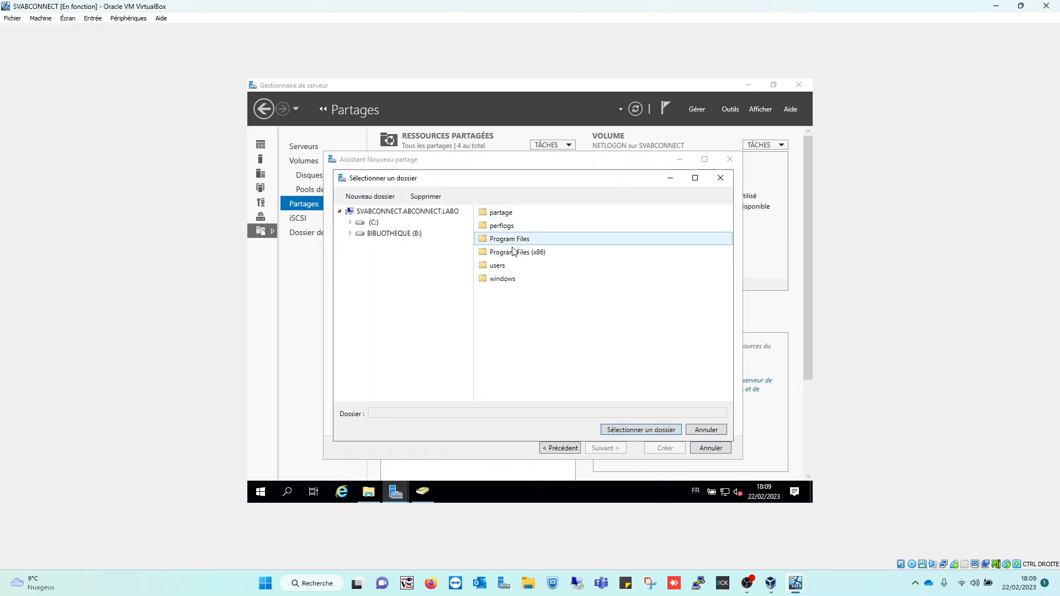
left_click(351, 234)
left_click(361, 244)
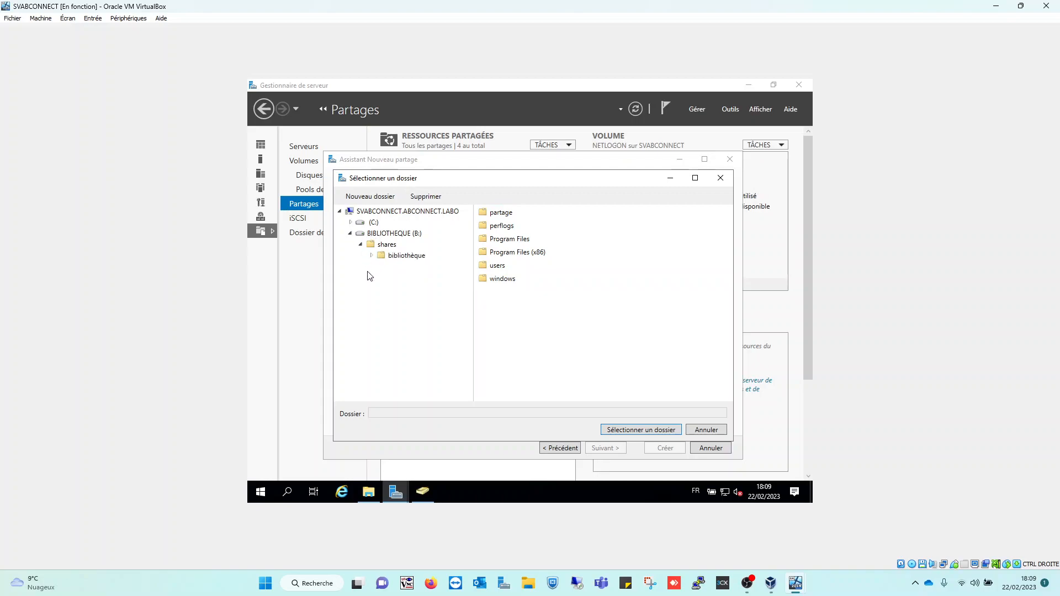
left_click(405, 256)
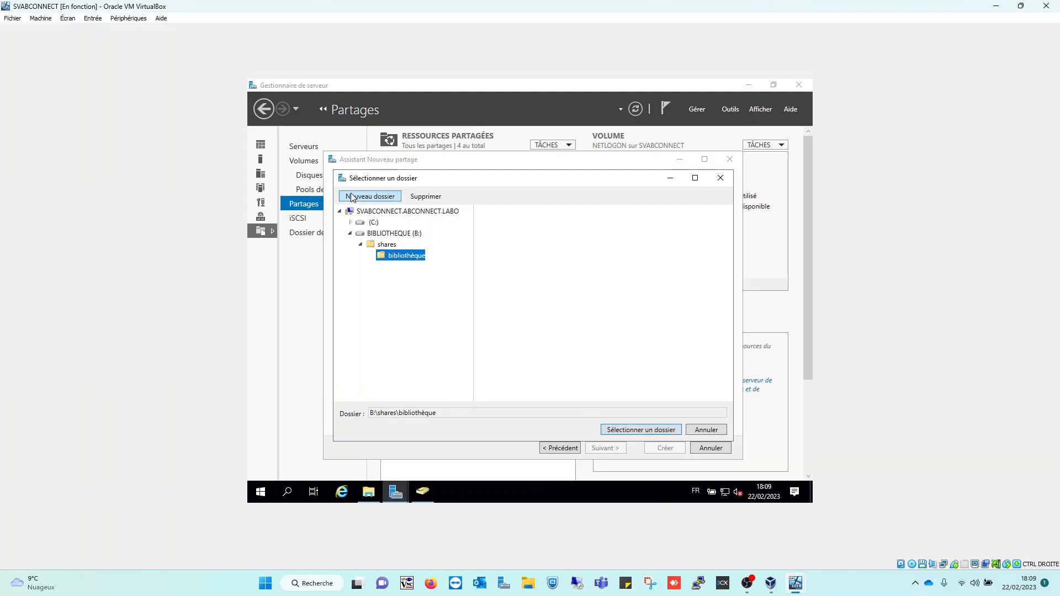
left_click(703, 431)
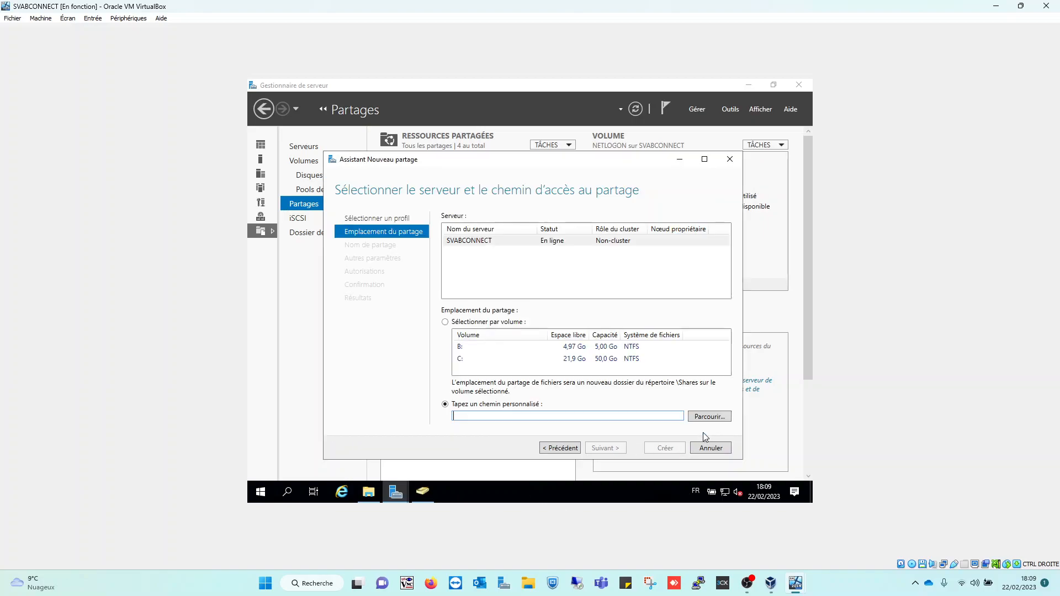
left_click(477, 348)
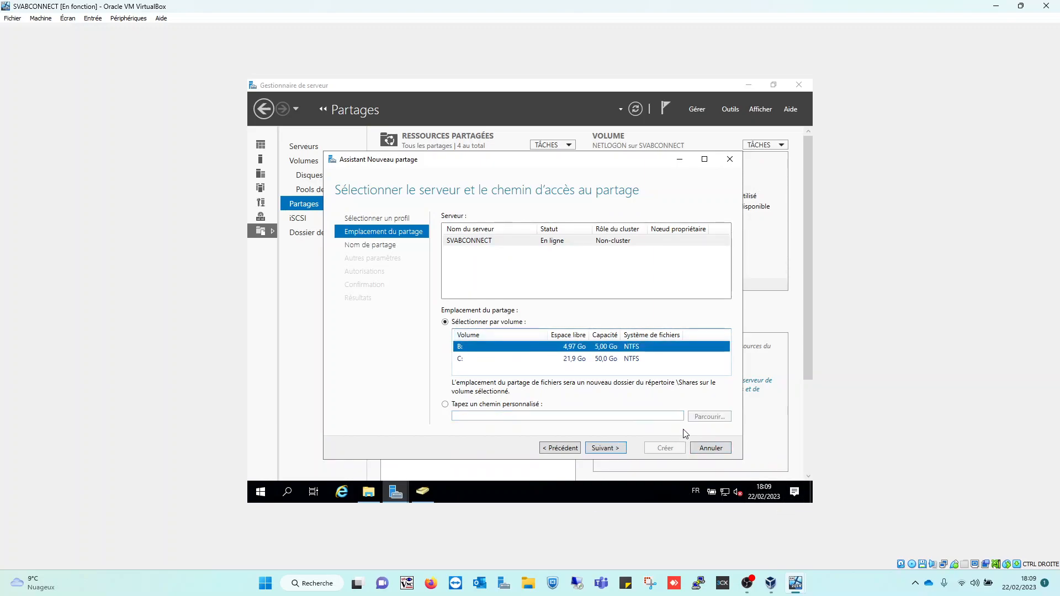
left_click(602, 450)
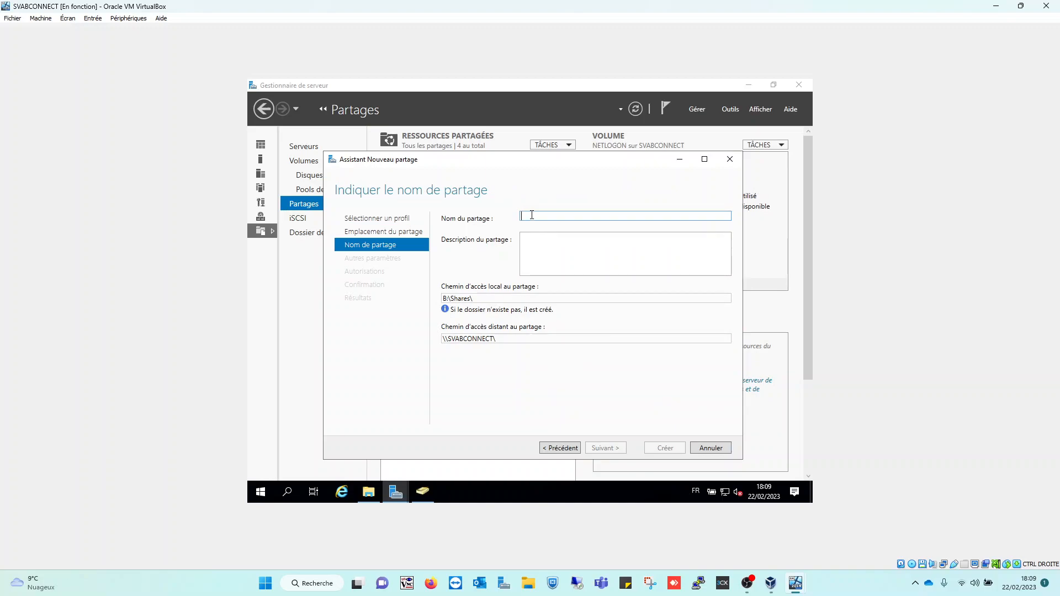
Name the share TEST, giving local path B:\Shares\TEST and remote path \\SVABCONNECT\TEST
key("Caps_Lock")
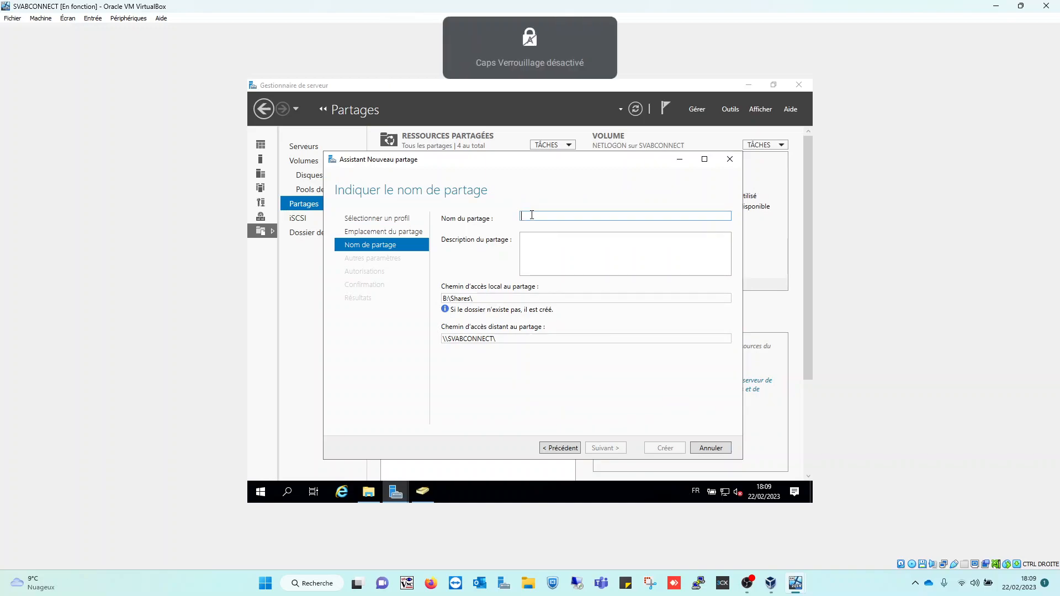
type("t")
key("Caps_Lock")
key("BackSpace")
type("TEST")
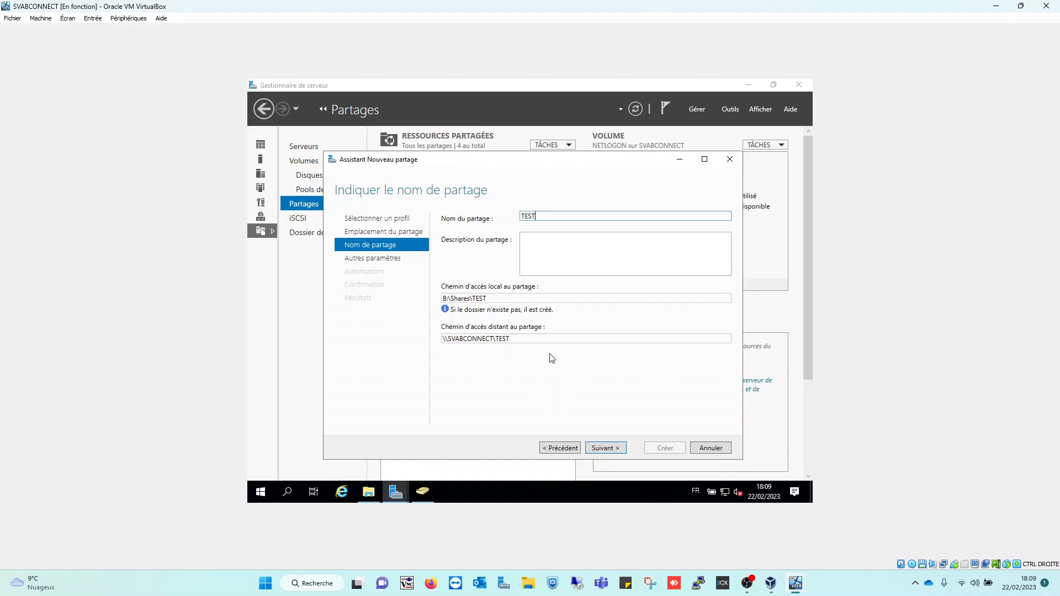
left_click(606, 449)
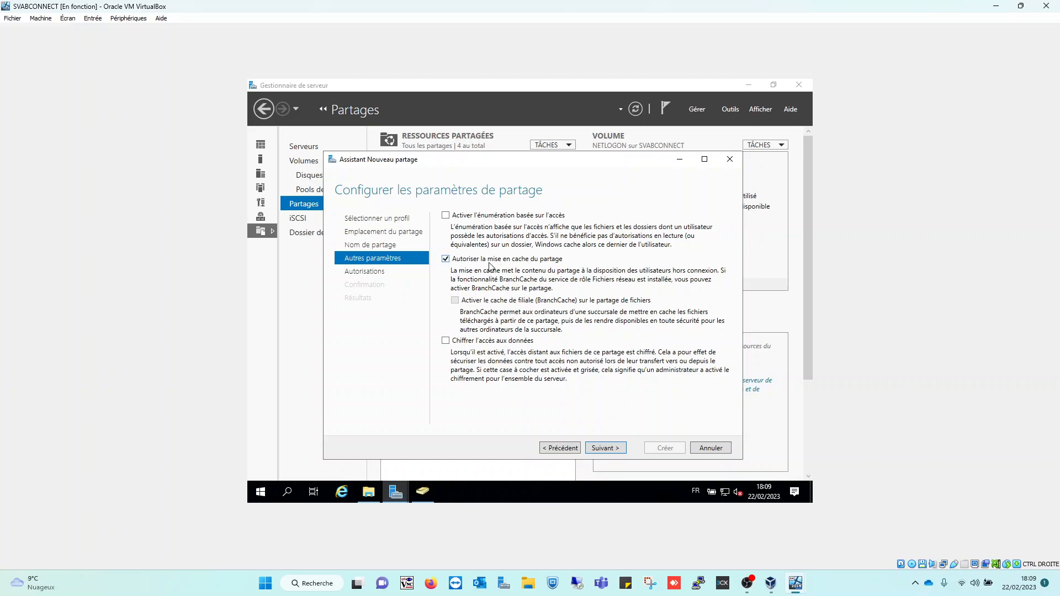
Turn off offline caching and turn on access-based enumeration for the share
left_click(445, 261)
left_click(444, 217)
left_click(602, 447)
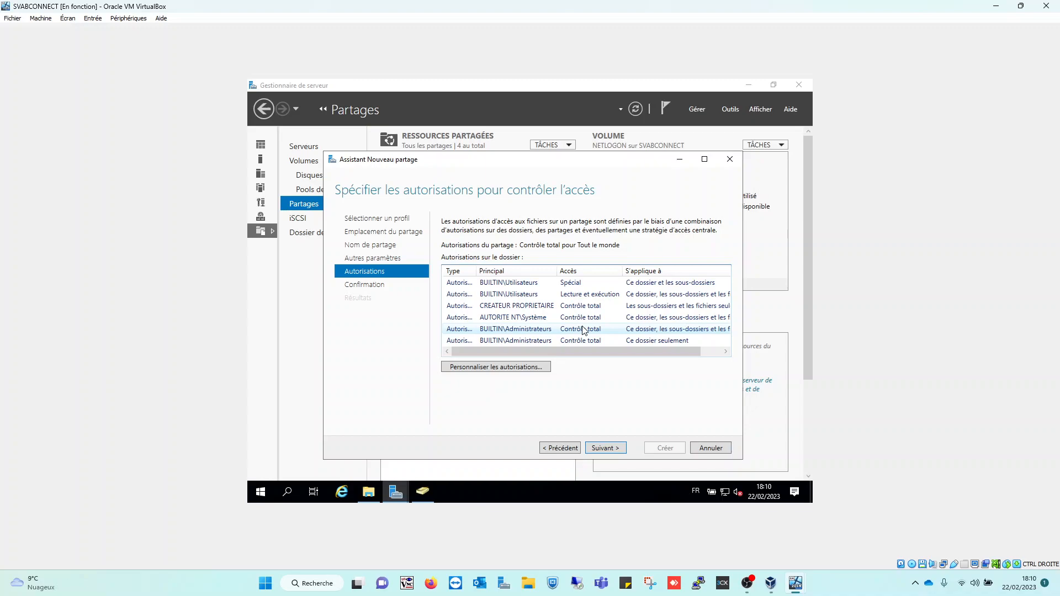
Keep default permissions, create the TEST share and close the wizard
left_click(603, 448)
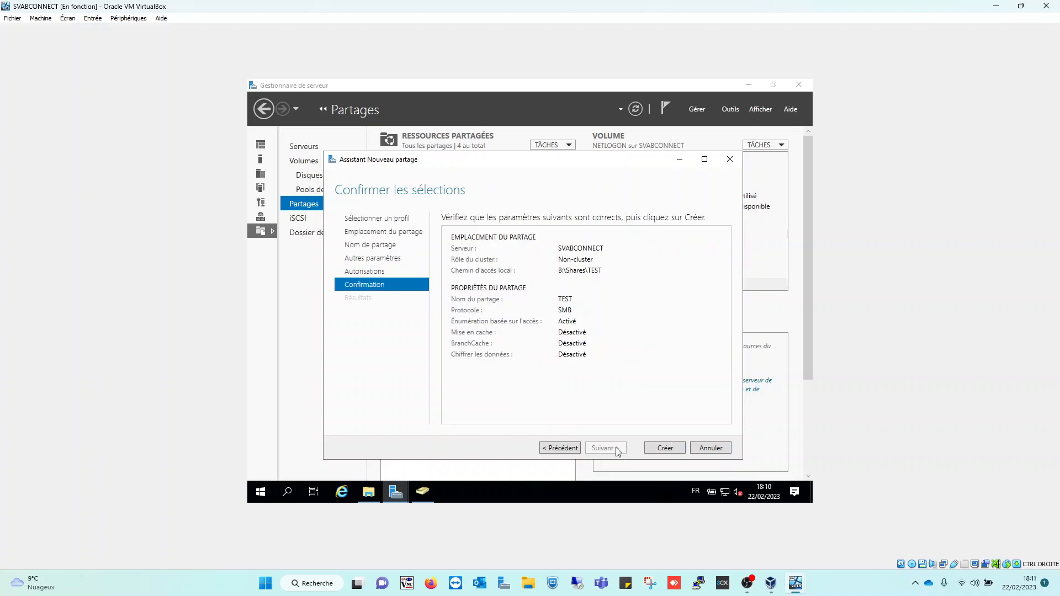
left_click(663, 450)
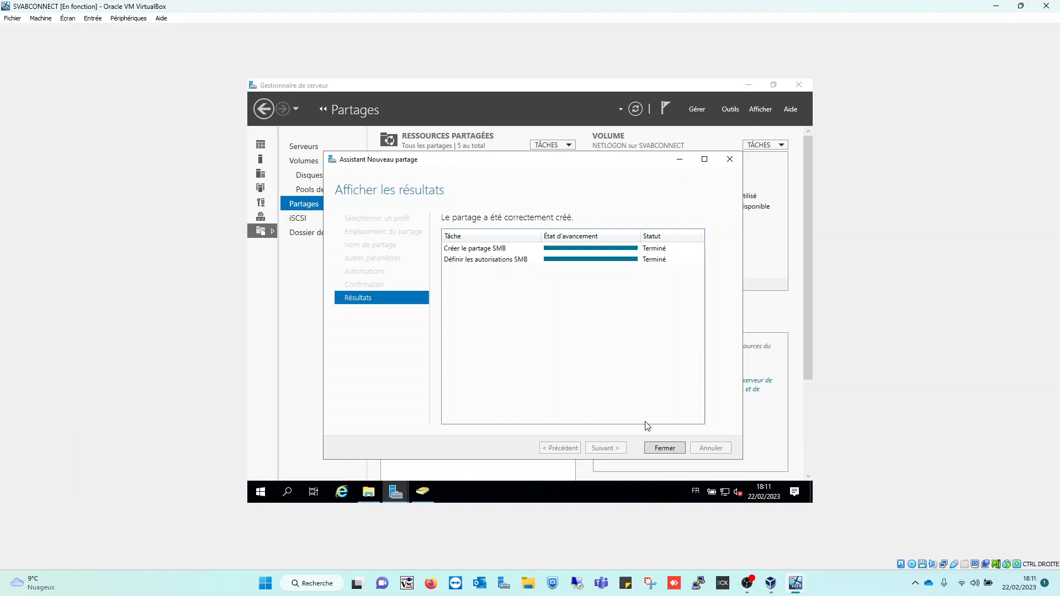
left_click(670, 449)
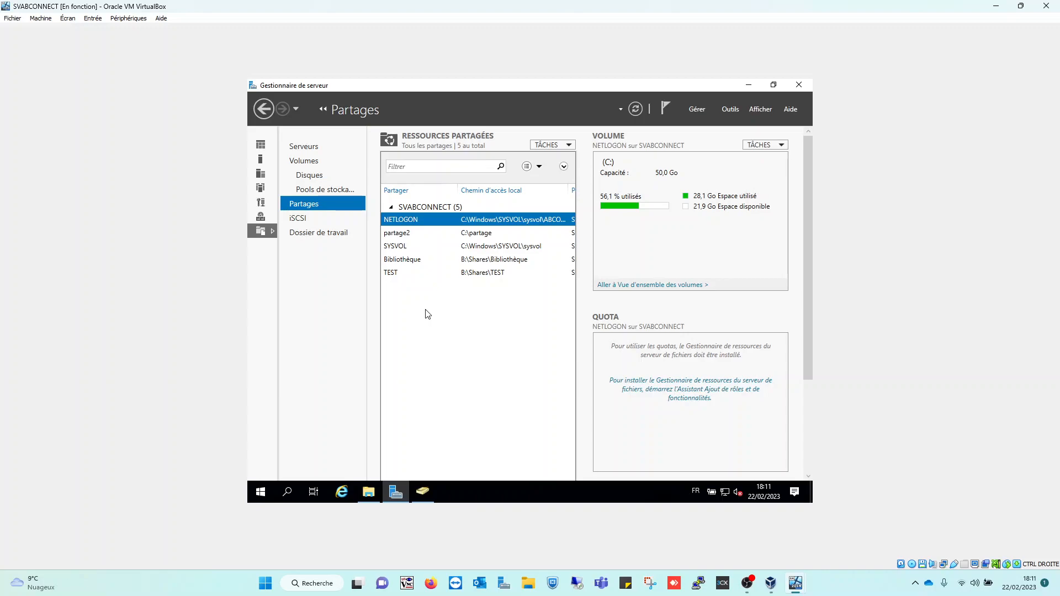
Browse \\SVABCONNECT in File Explorer and confirm the test share is among its five shares
left_click(368, 493)
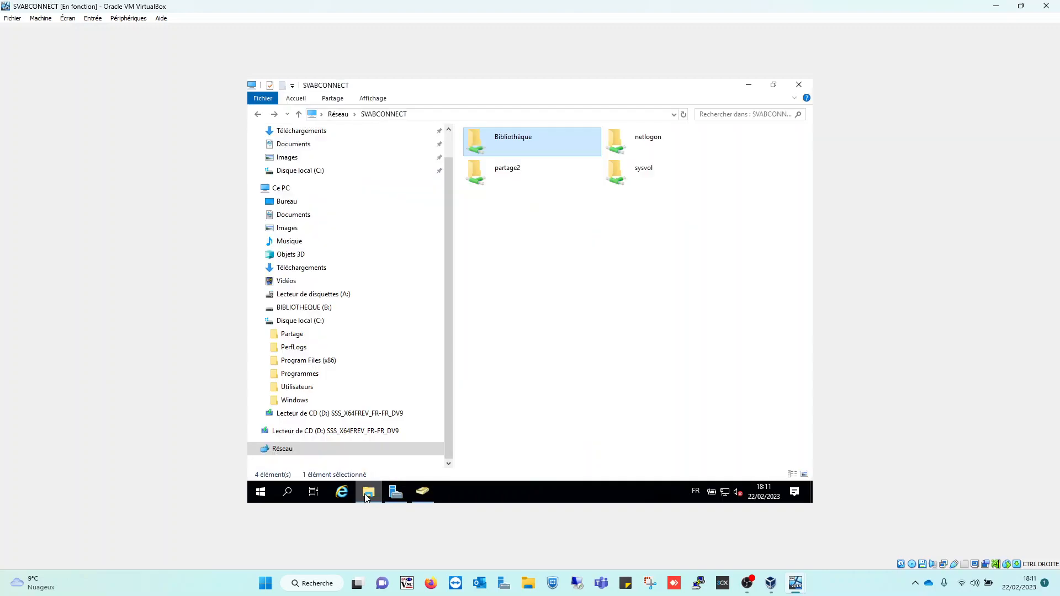
left_click(442, 114)
type("\\\\")
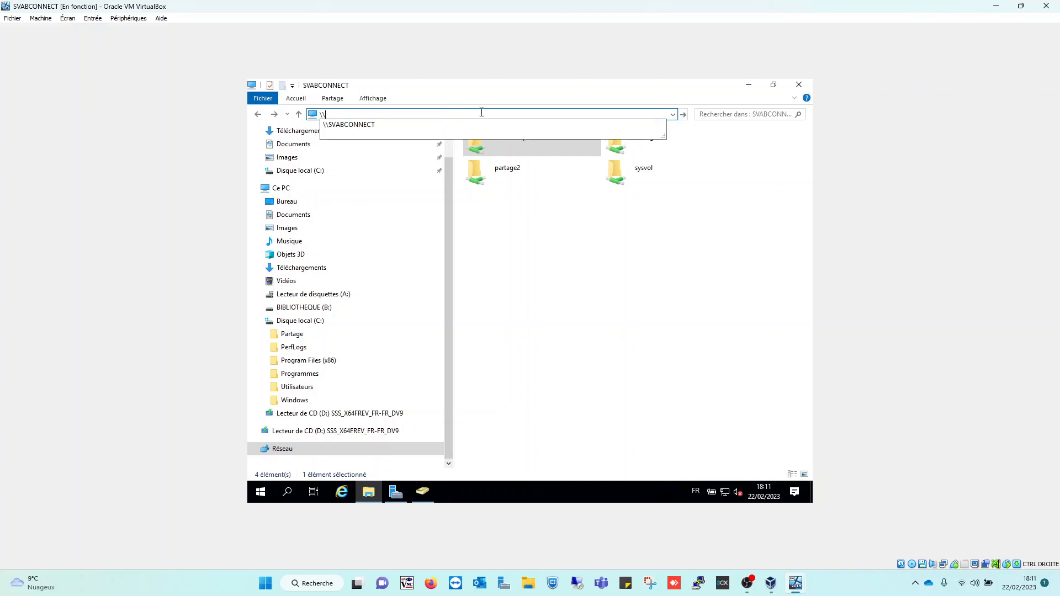
left_click(456, 123)
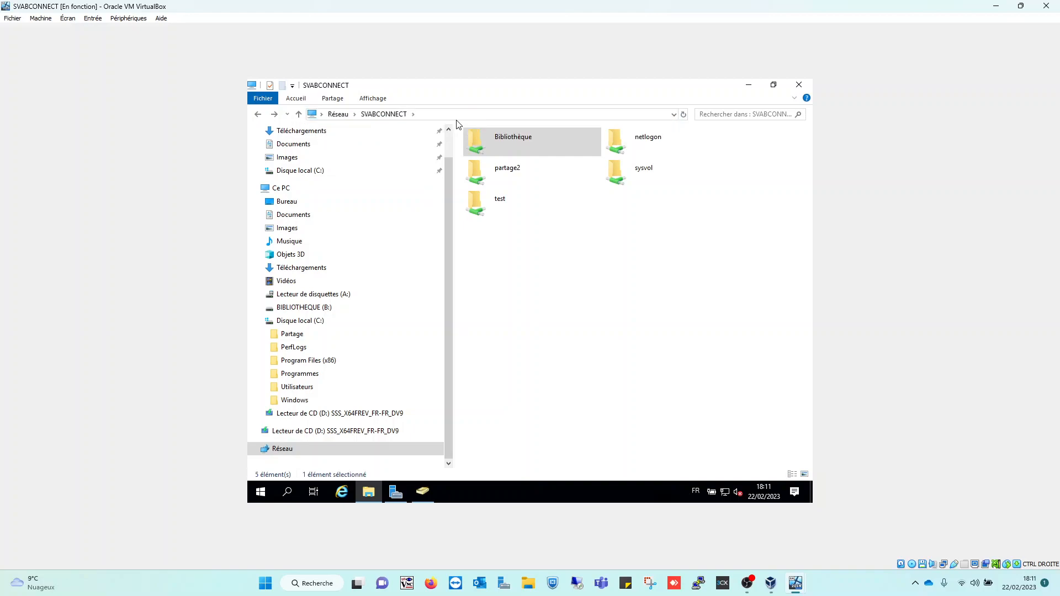
double_click(498, 201)
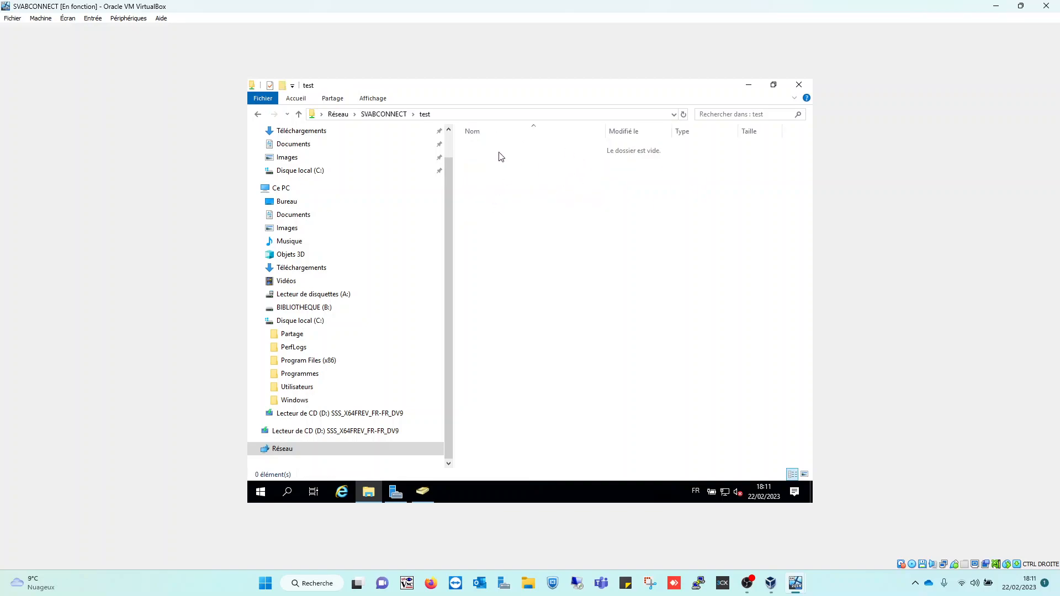
left_click(301, 114)
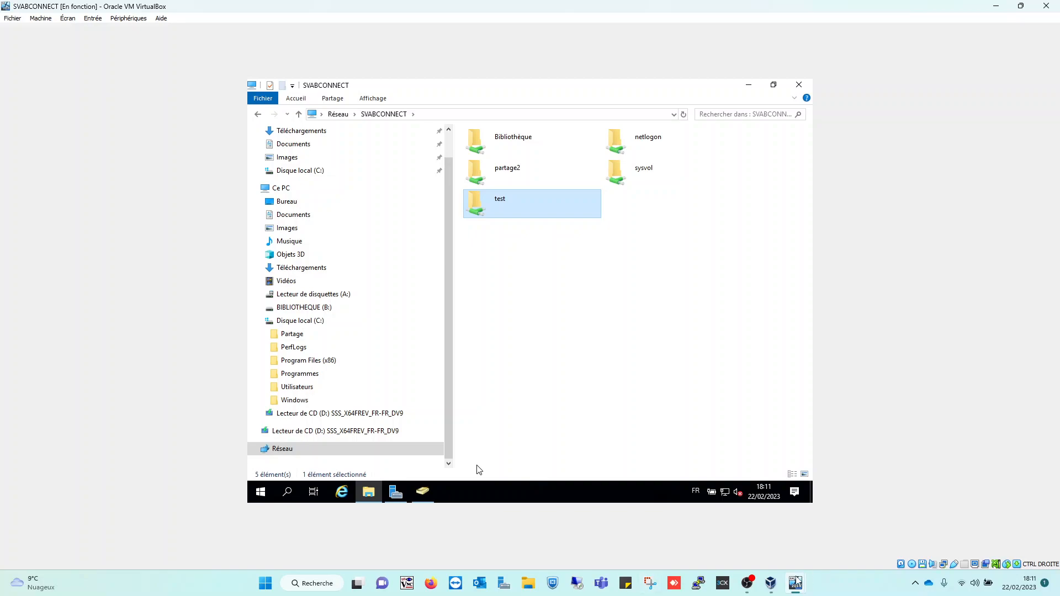
mouse_move(796, 583)
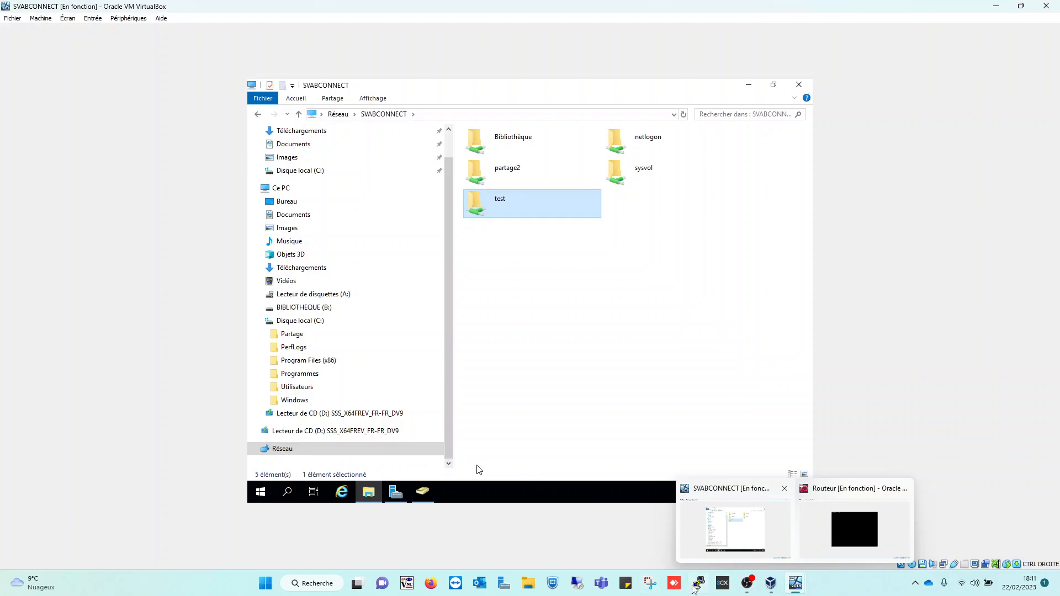
Start the PC-02 virtual machine from VirtualBox Manager, then return to the SVABCONNECT window
left_click(770, 583)
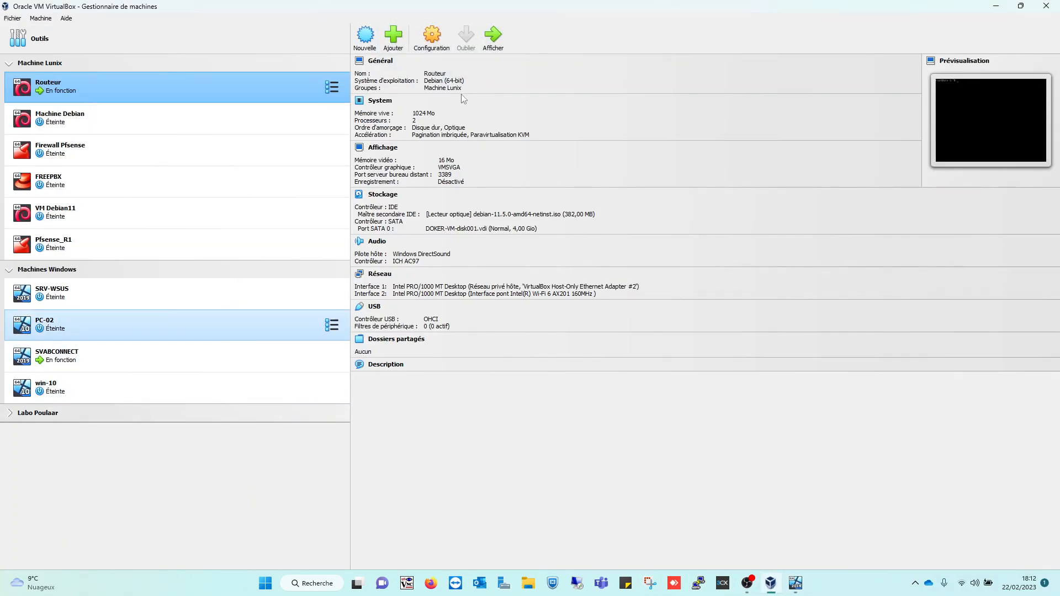
left_click(498, 35)
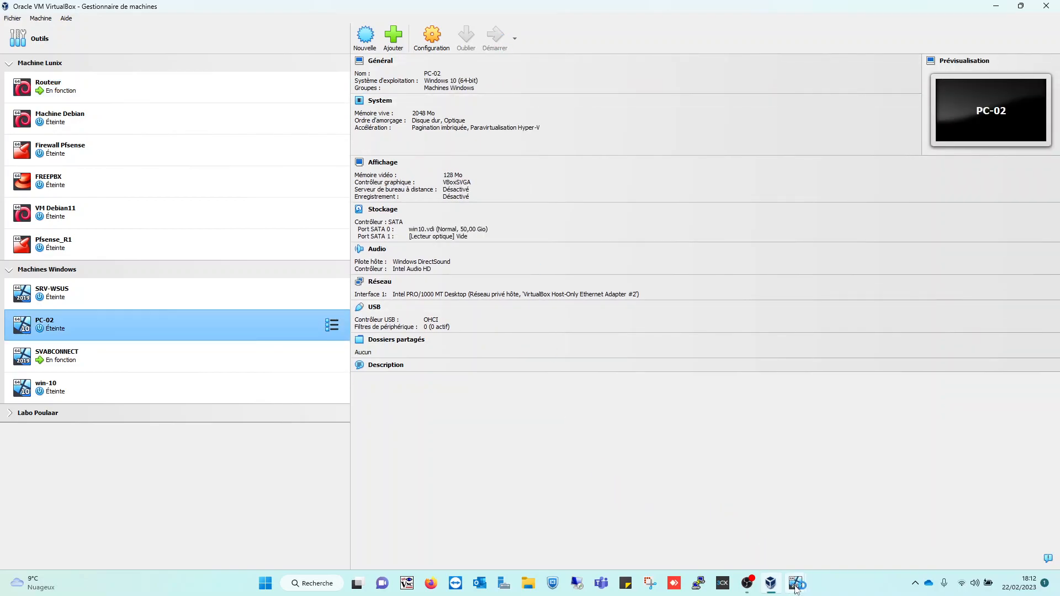
mouse_move(795, 588)
left_click(819, 555)
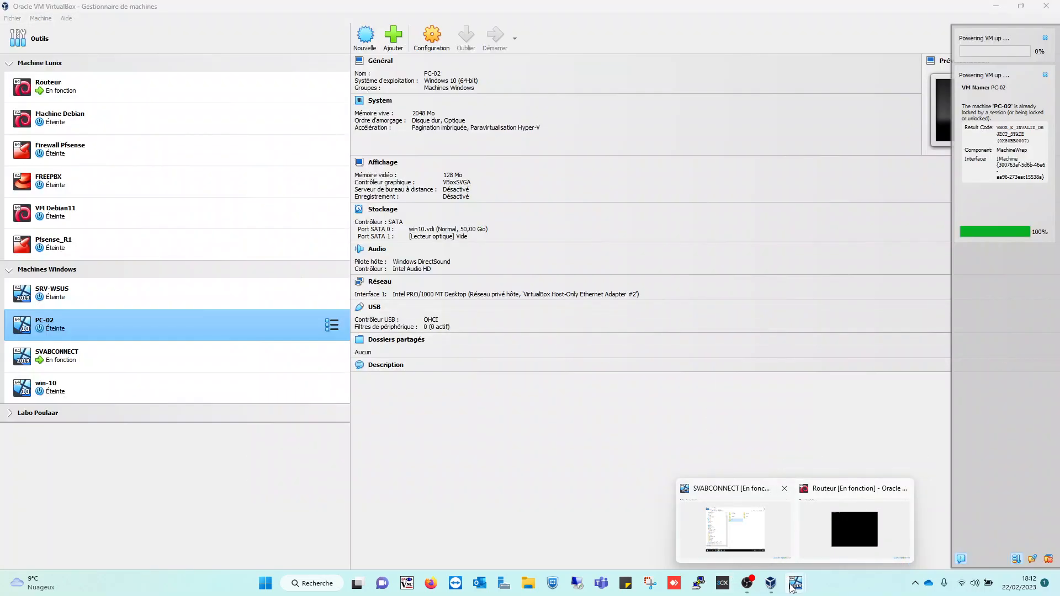
left_click(792, 588)
mouse_move(793, 587)
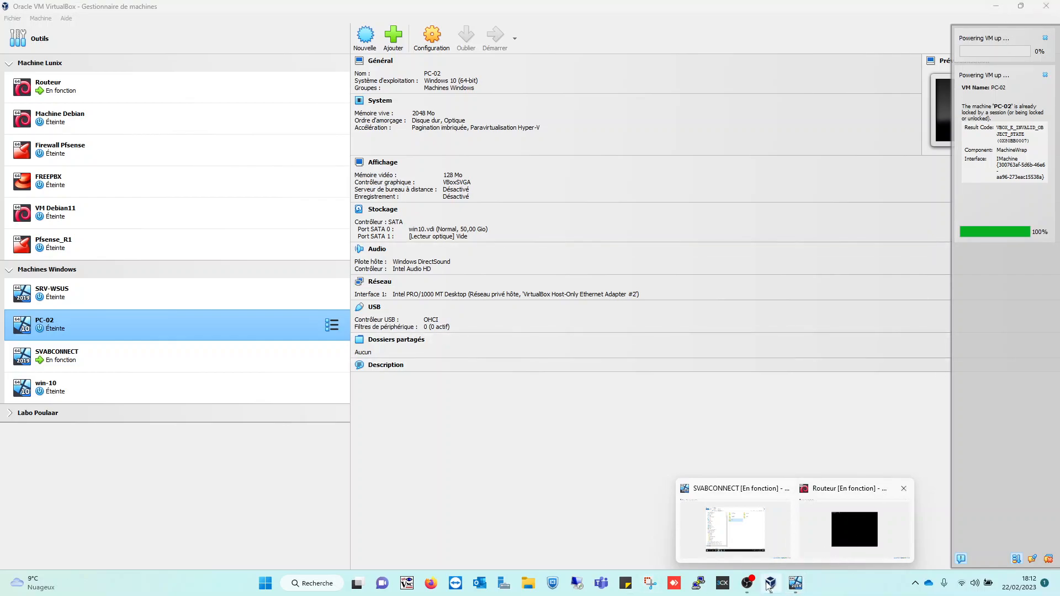
left_click(712, 516)
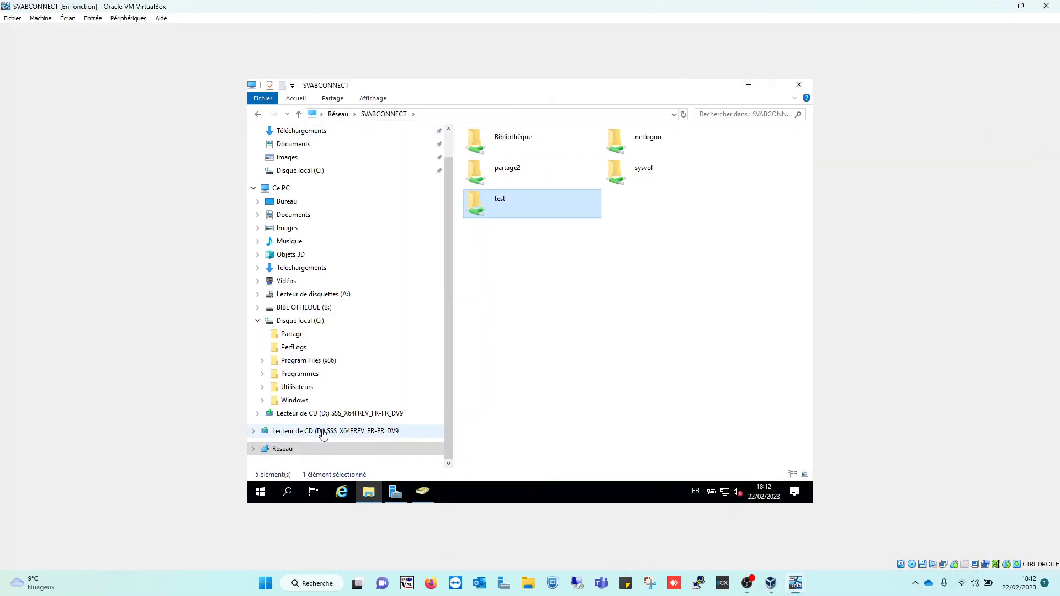
Open the empty B:\Shares\TEST folder from BIBLIOTHEQUE (B:) in File Explorer
left_click(294, 311)
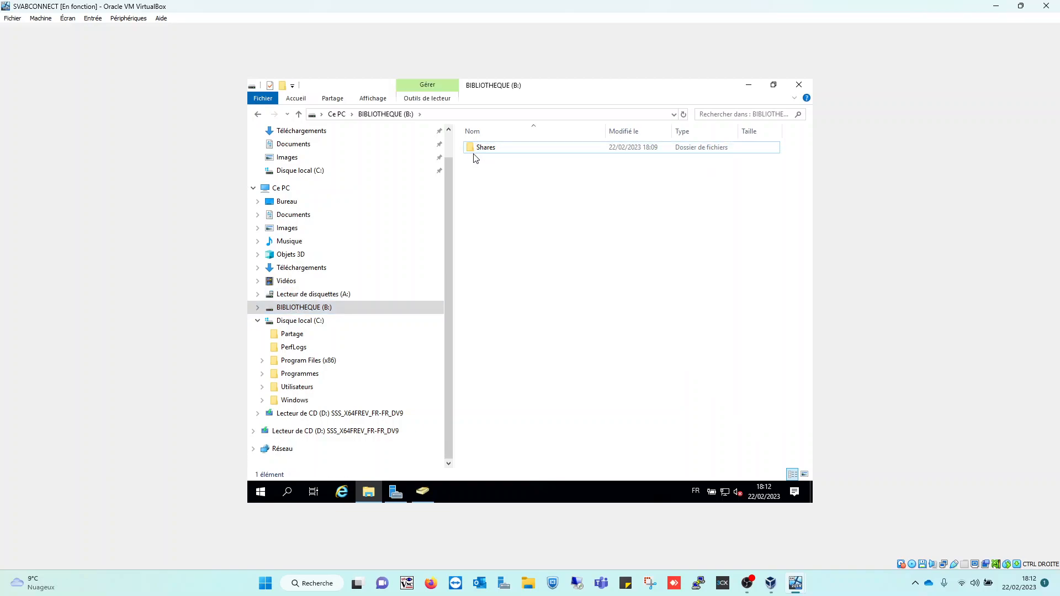
double_click(502, 155)
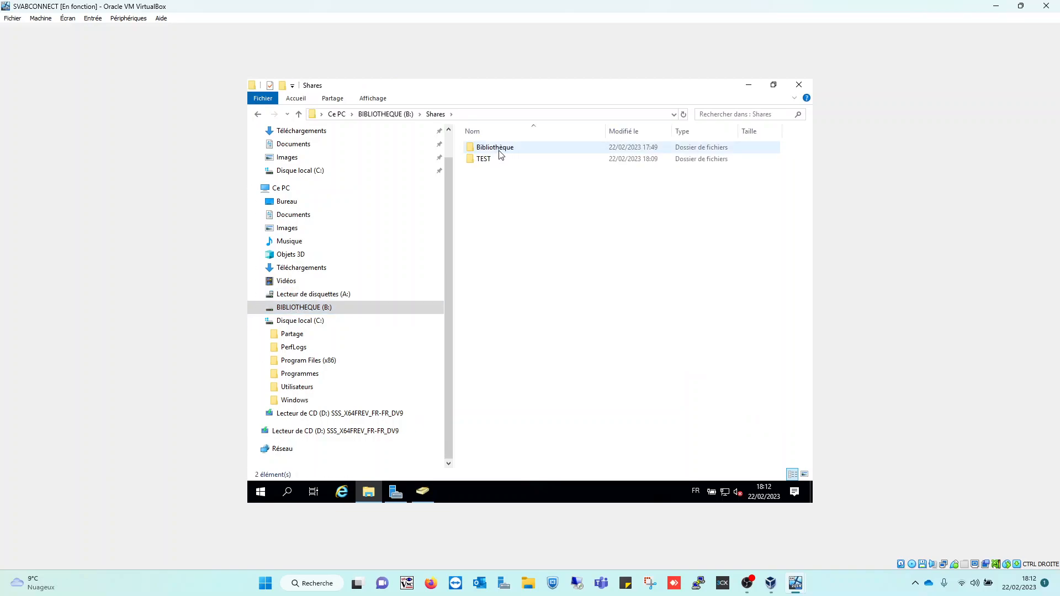
left_click(494, 165)
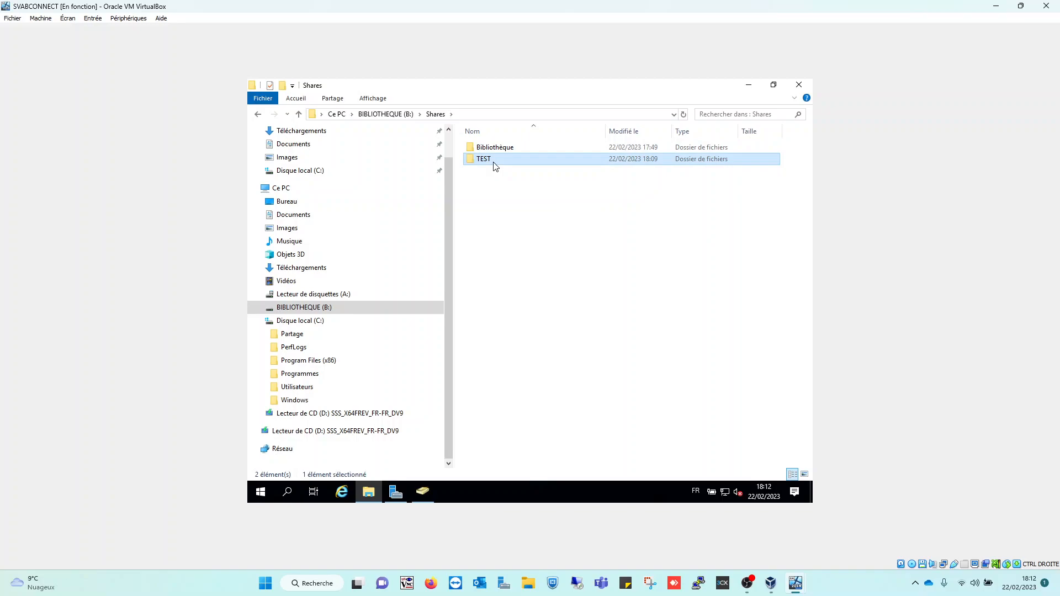
double_click(495, 161)
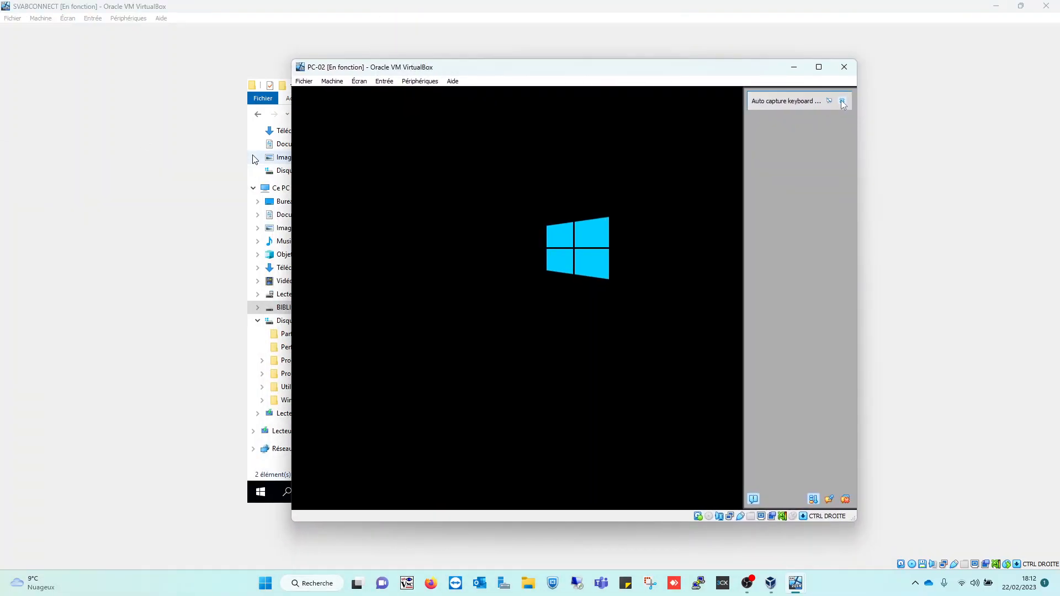
Dismiss the keyboard auto-capture notice and minimize the PC-02 window
left_click(841, 102)
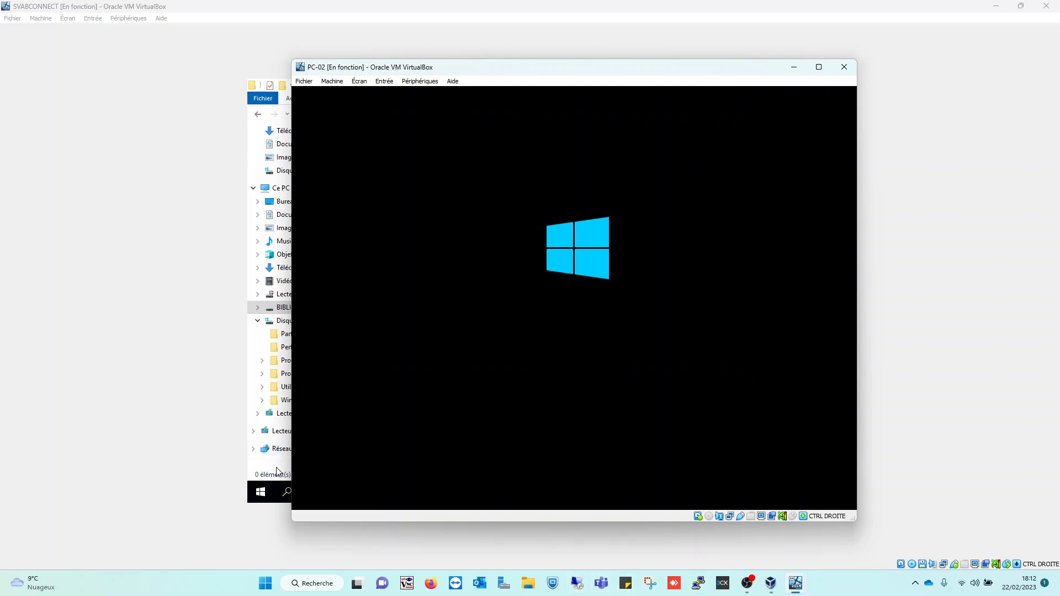
left_click_drag(639, 67, 720, 87)
left_click(853, 86)
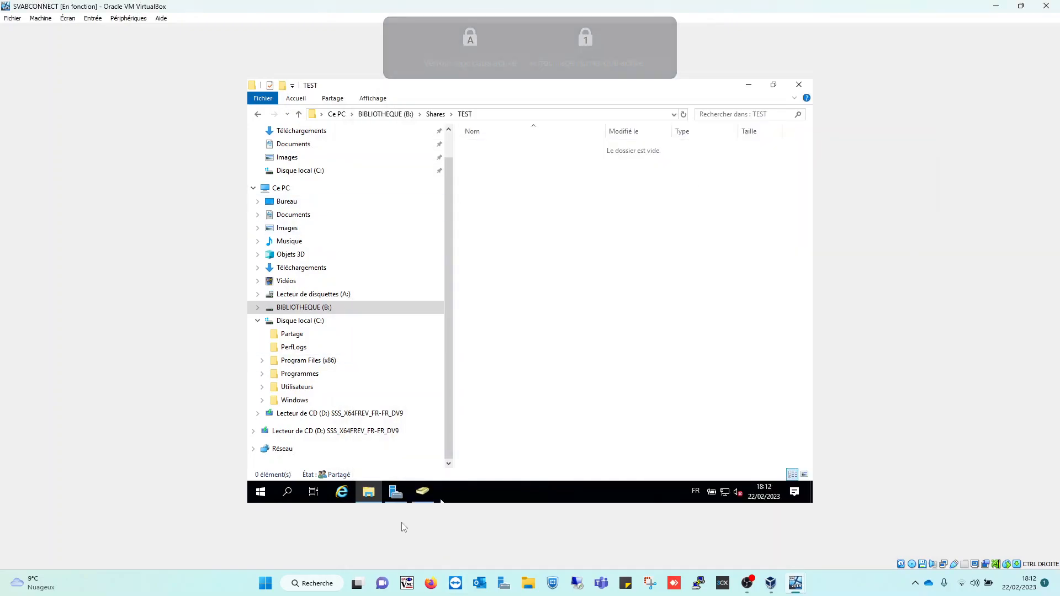
List the two user accounts in DIRECTION > Utilisateurs in Active Directory Users and Computers
left_click(429, 497)
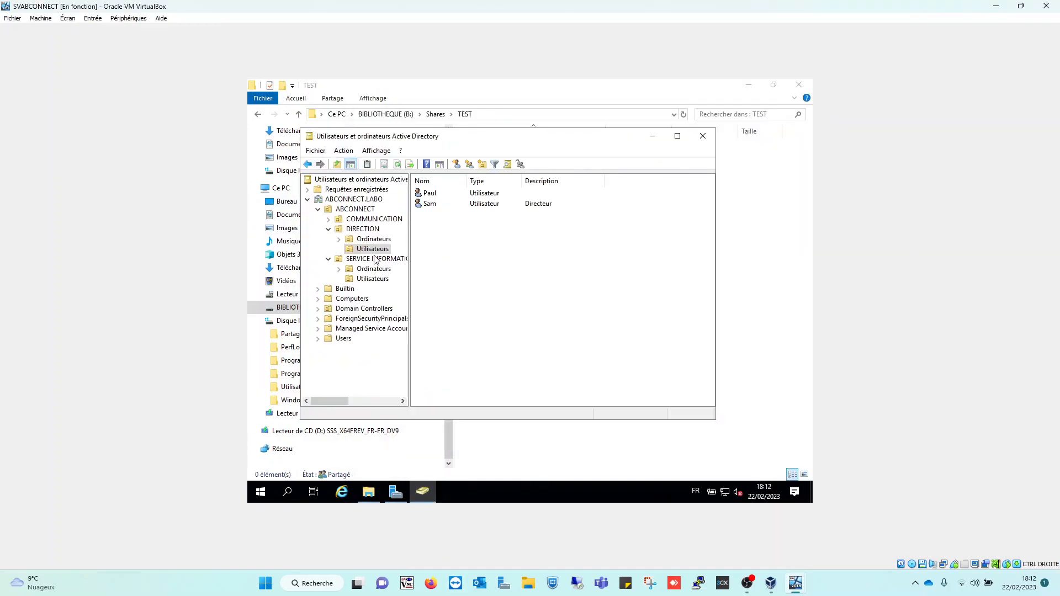
left_click(347, 231)
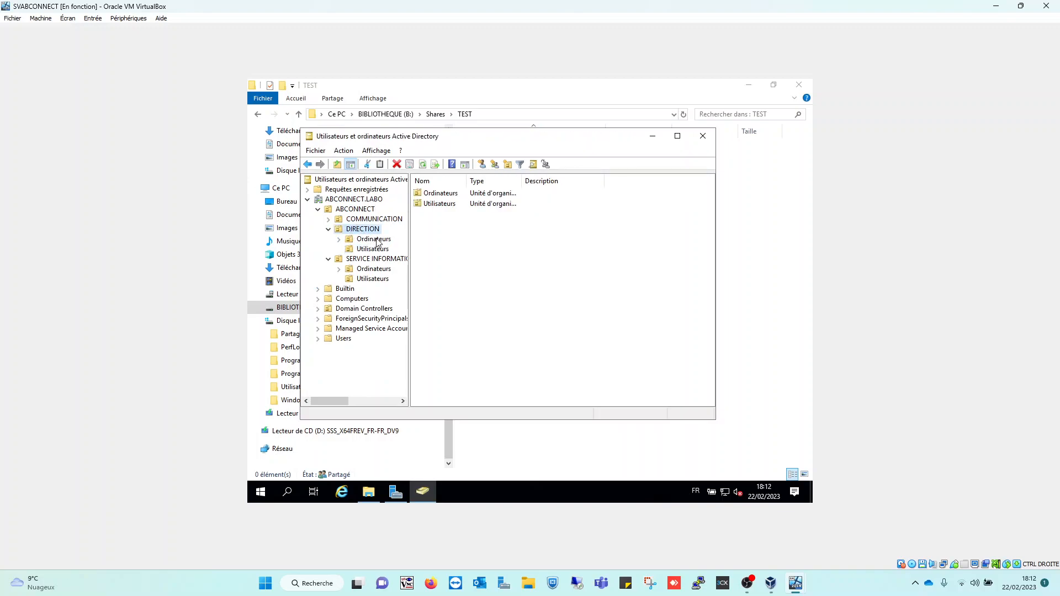
double_click(447, 203)
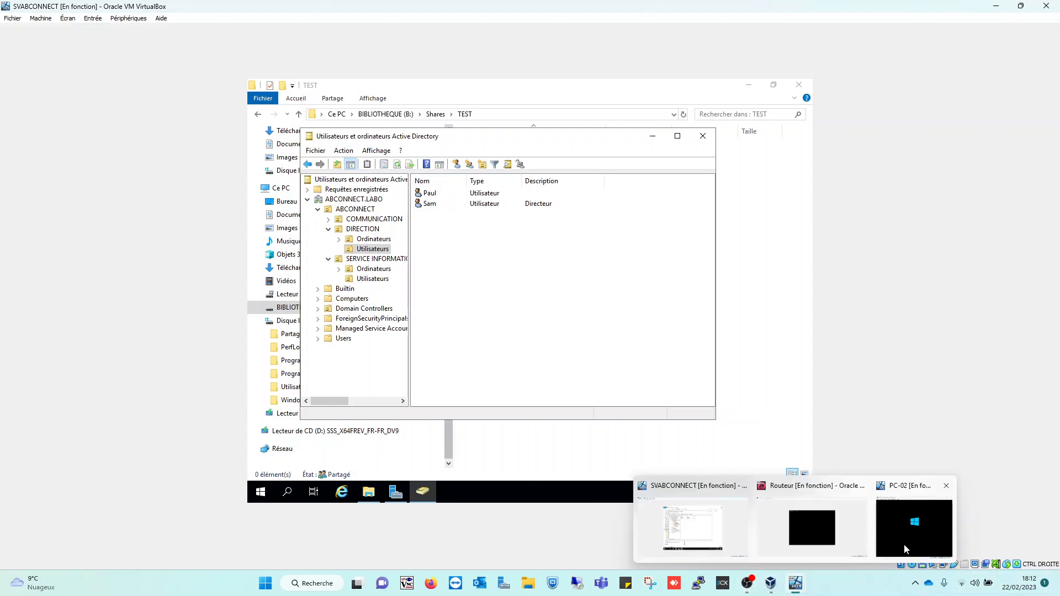
left_click(906, 549)
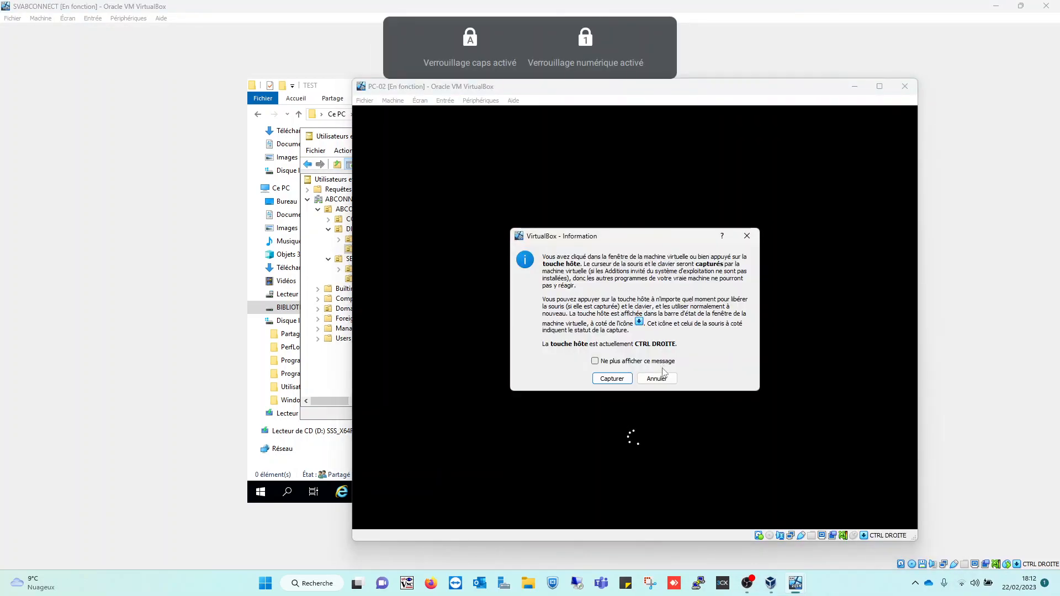
Dismiss PC-02's keyboard-capture message and minimize its window, revealing the Active Directory console
left_click(658, 379)
mouse_move(795, 577)
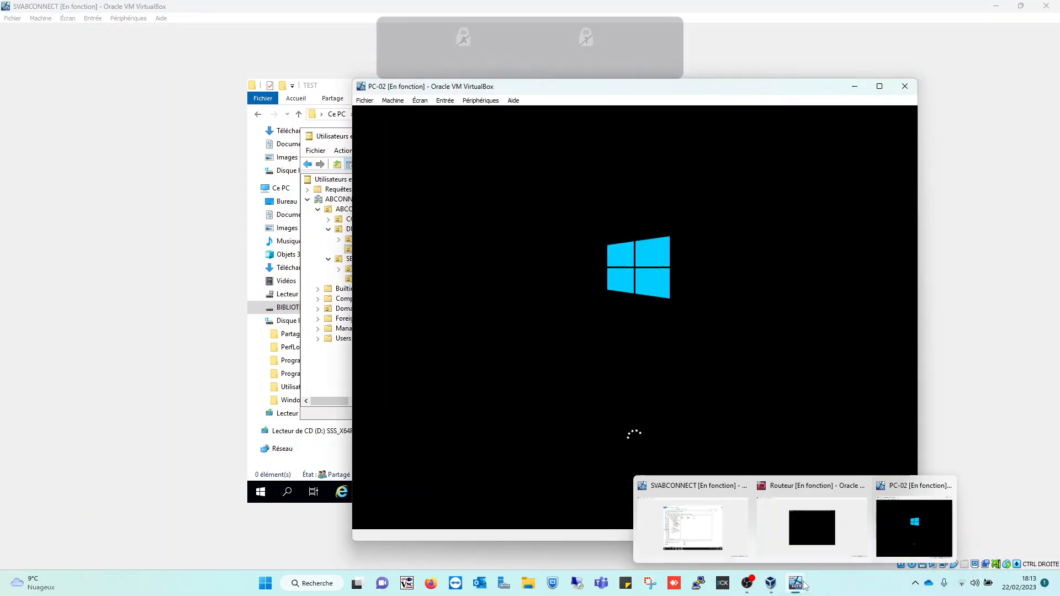
left_click(806, 539)
left_click(725, 529)
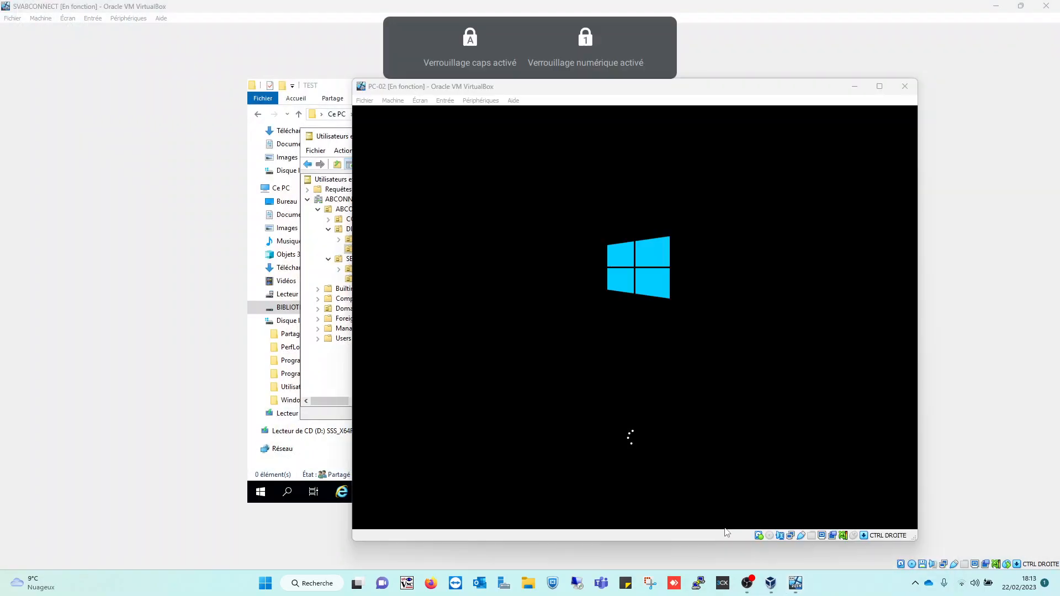
left_click(854, 87)
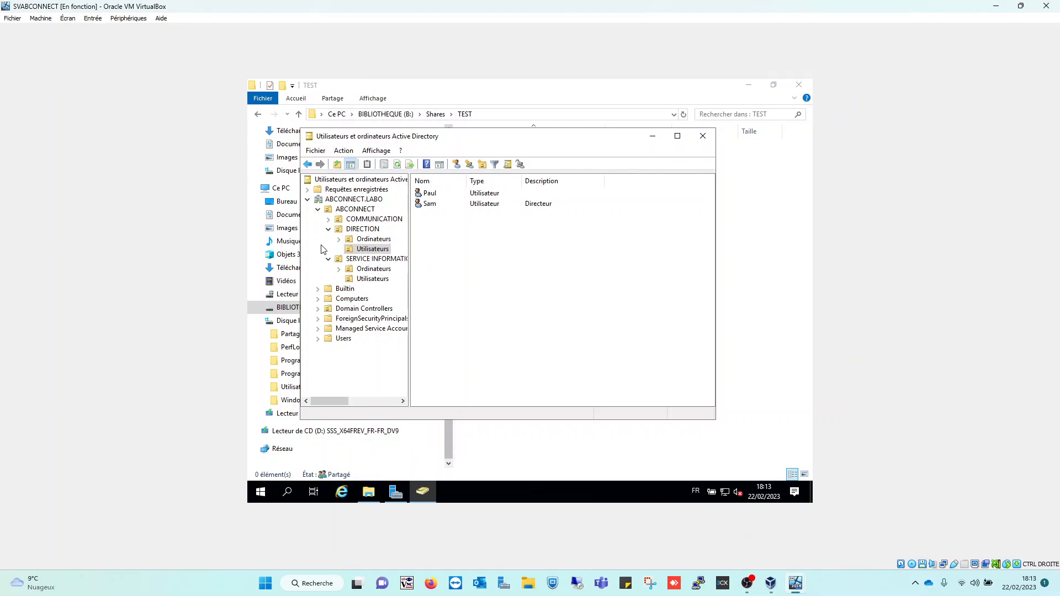
Under ABCONNECT, collapse DIRECTION and SERVICE INFORMATIQUE and expand COMMUNICATION to its Ordinateurs and Utilisateurs
left_click(348, 211)
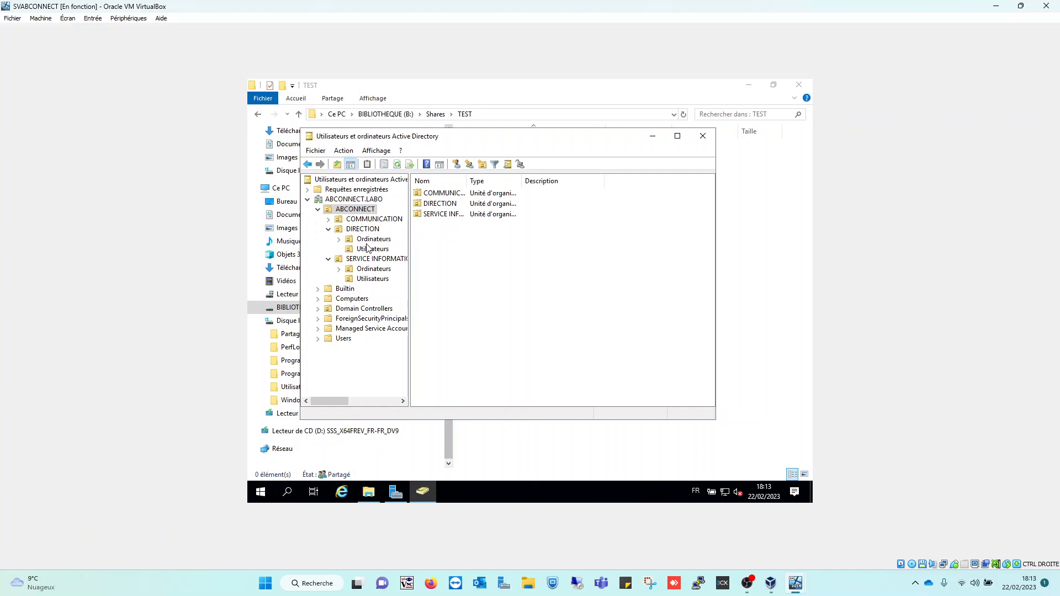
left_click(330, 229)
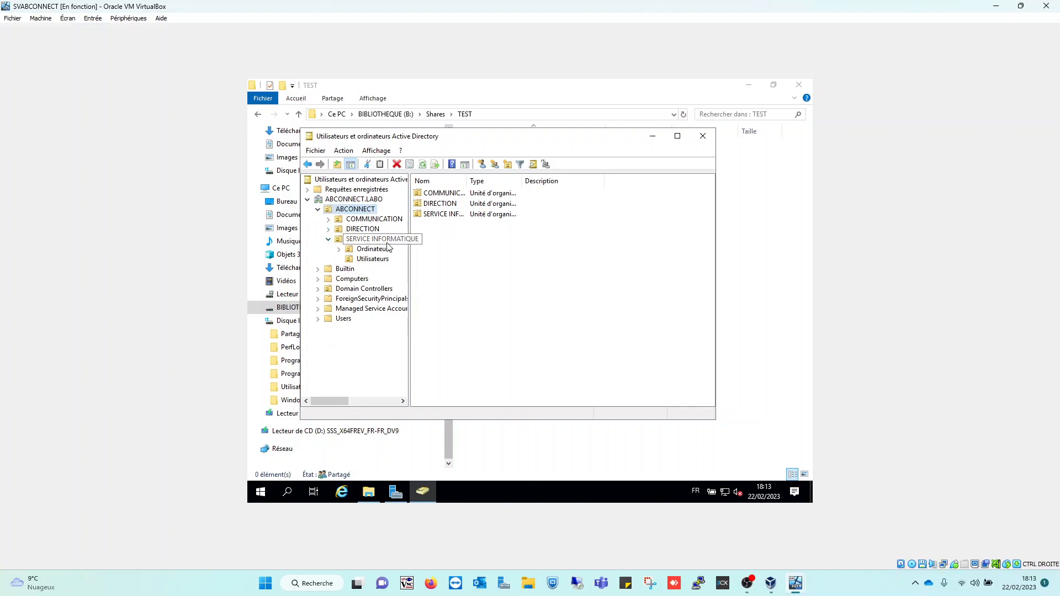
left_click(329, 239)
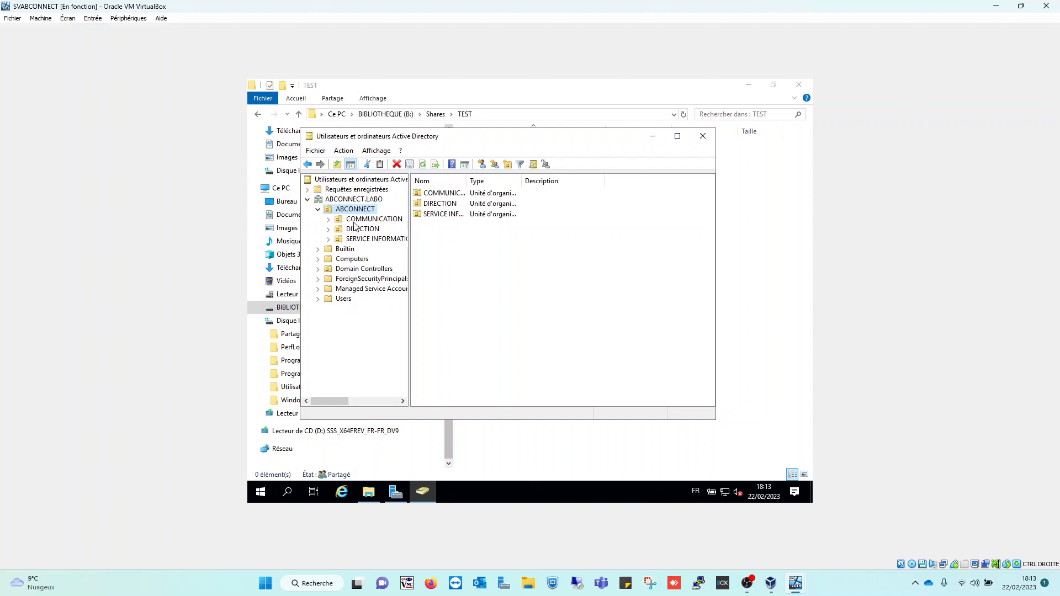
left_click(329, 219)
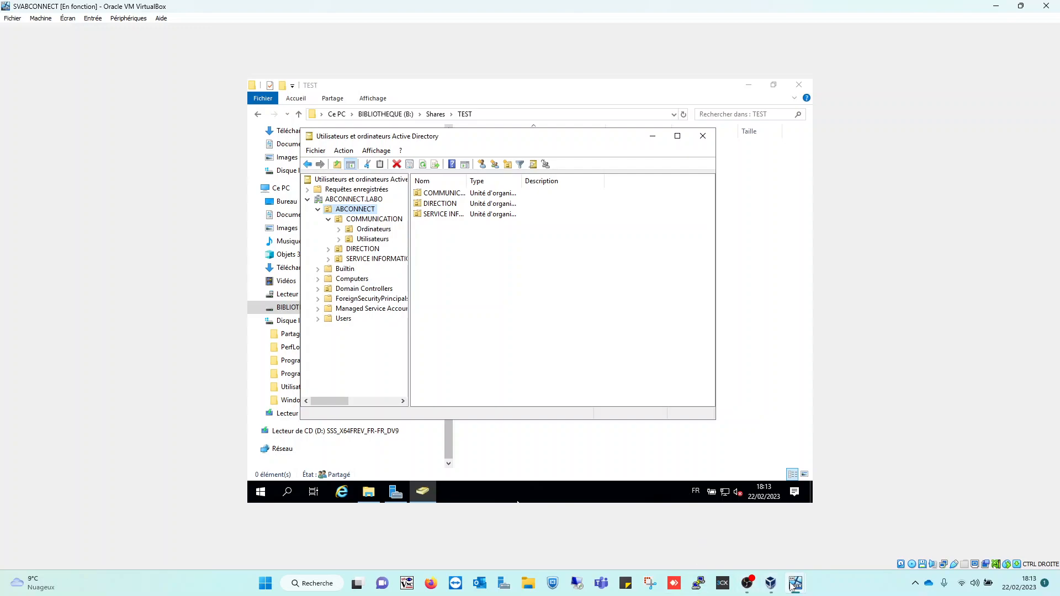
On the PC-02 VM, get past the lock screen and sign in with the domain user's password
mouse_move(793, 587)
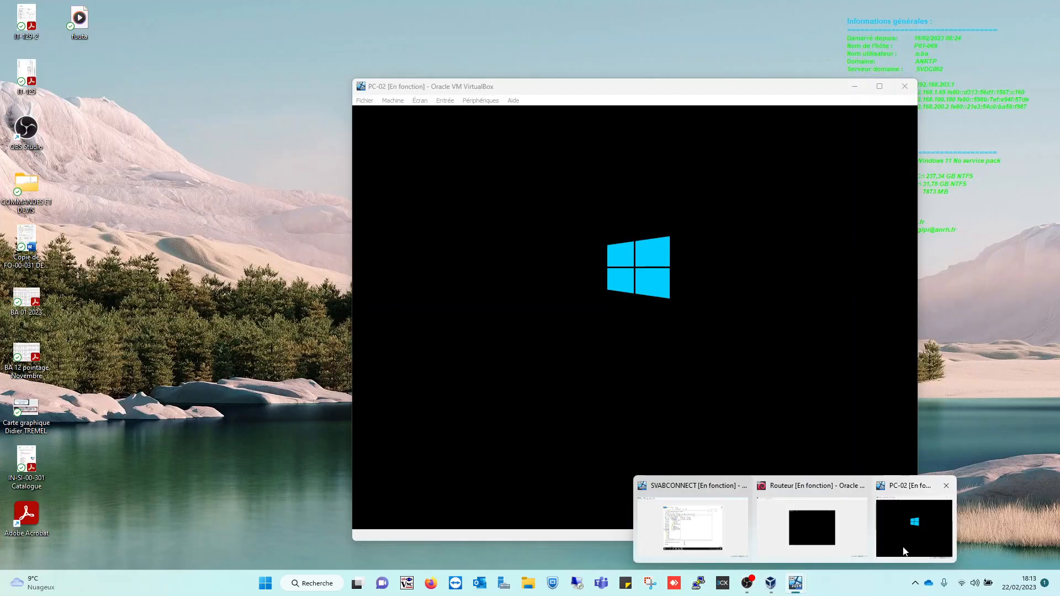
left_click(901, 547)
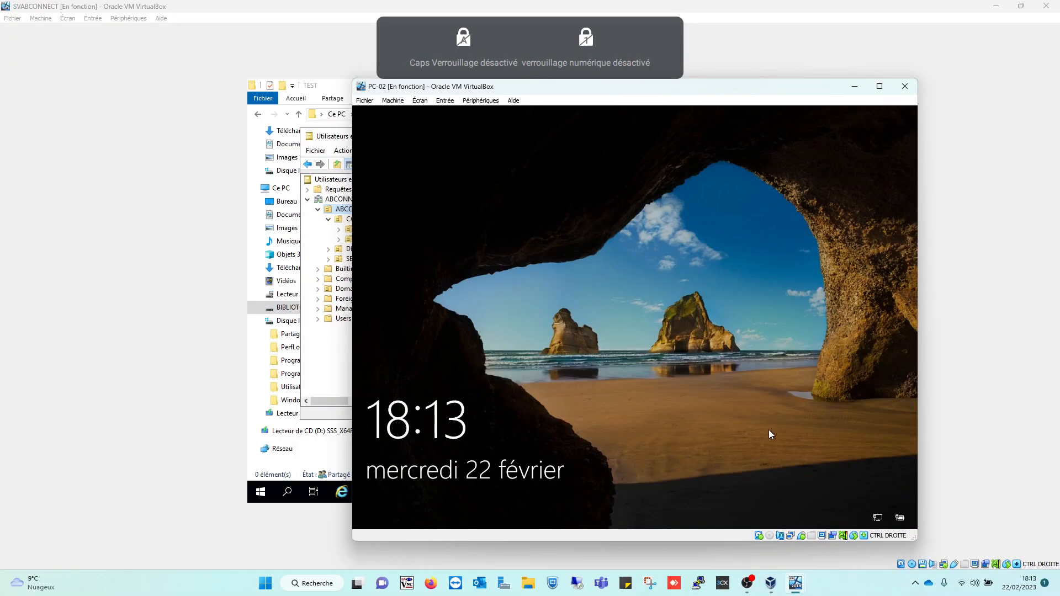
left_click(688, 282)
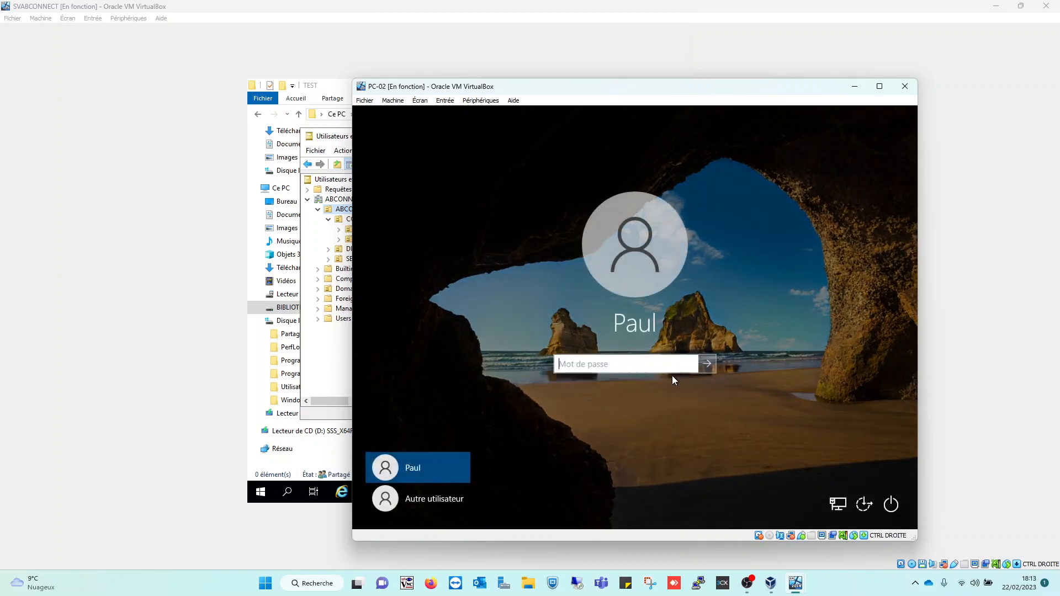
key("Caps_Lock")
type("•")
key("Caps_Lock")
type("•••")
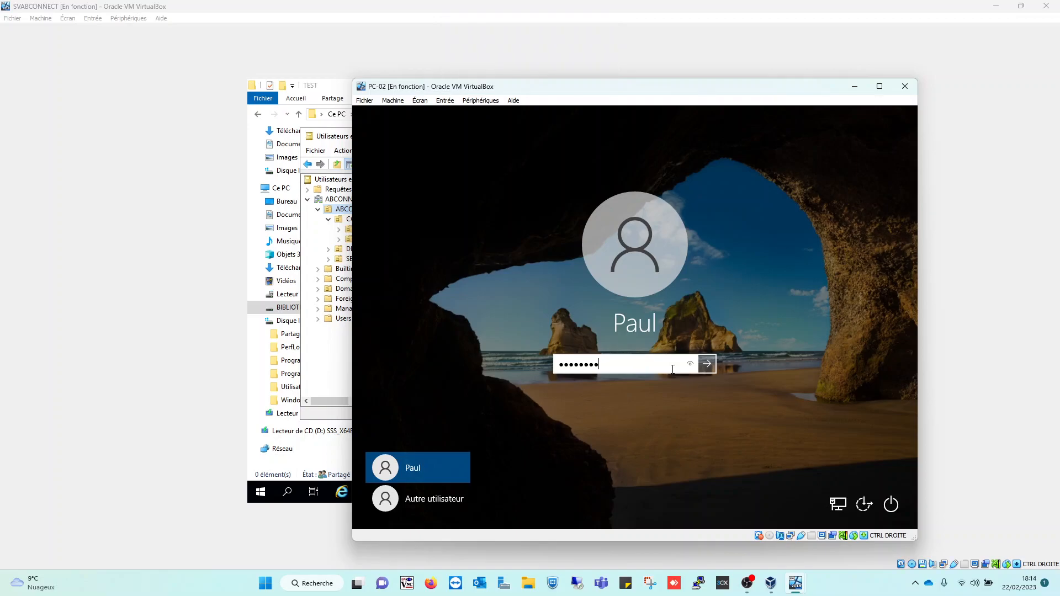
key("Num_Lock")
left_click(711, 363)
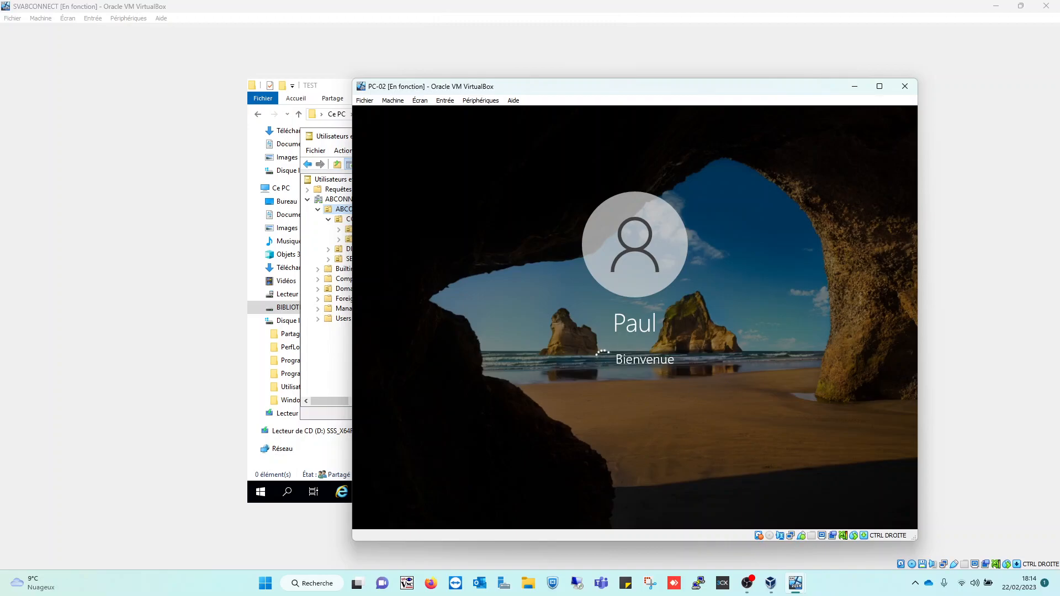
List the user accounts in DIRECTION's Utilisateurs unit on the server, then return to the PC-02 VM
left_click(319, 351)
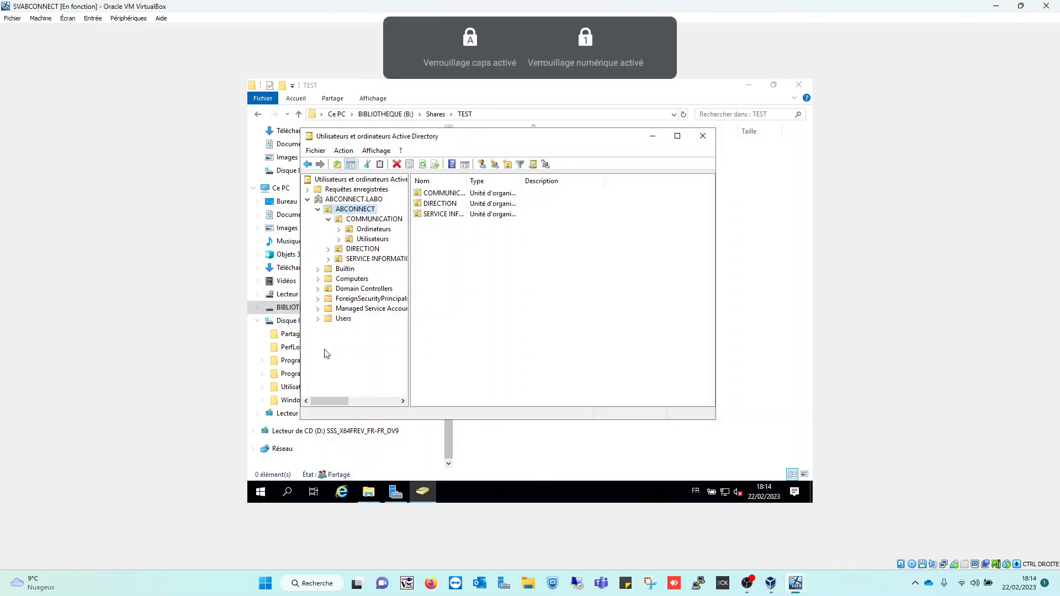
double_click(440, 203)
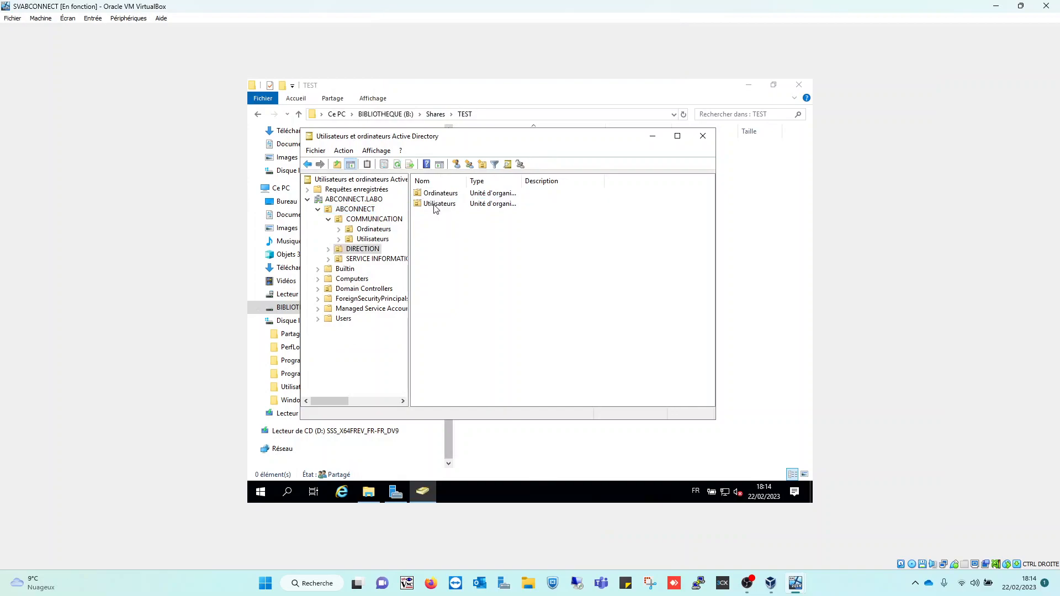
double_click(439, 203)
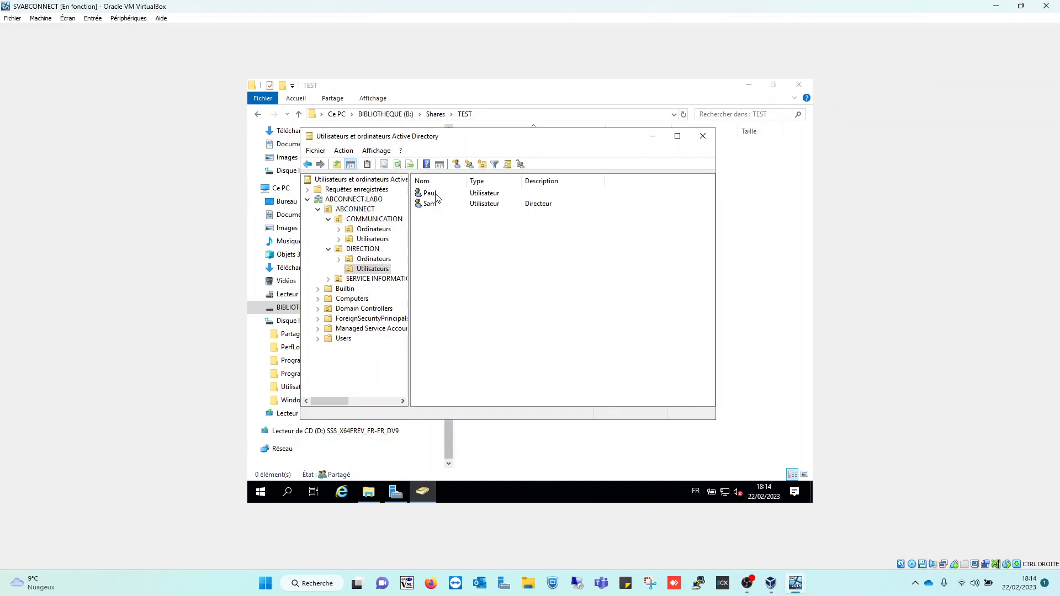
left_click_drag(431, 195, 530, 240)
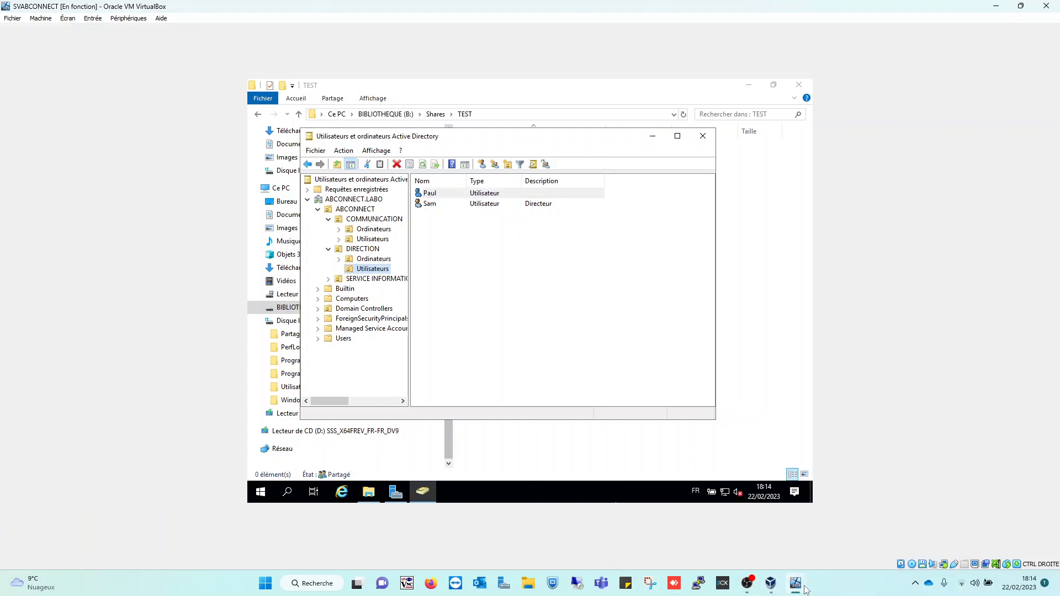
mouse_move(804, 586)
left_click(914, 524)
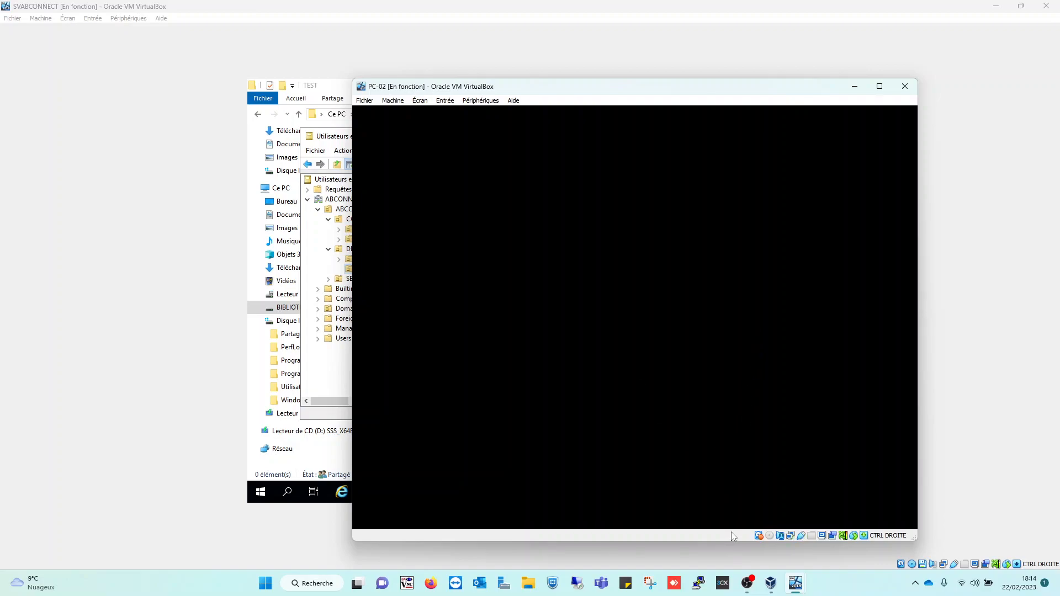
mouse_move(801, 592)
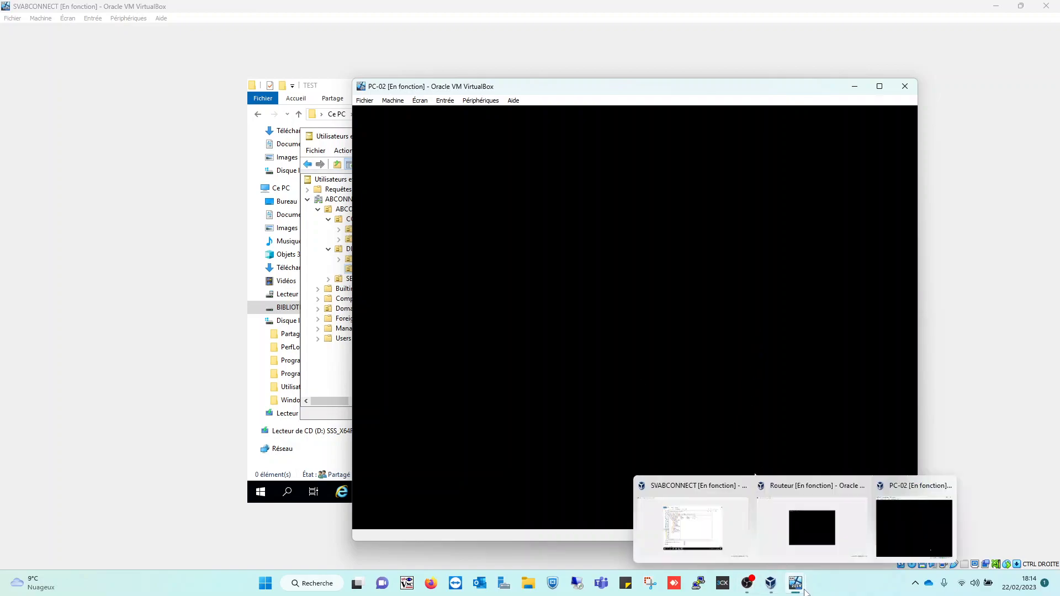
left_click(717, 541)
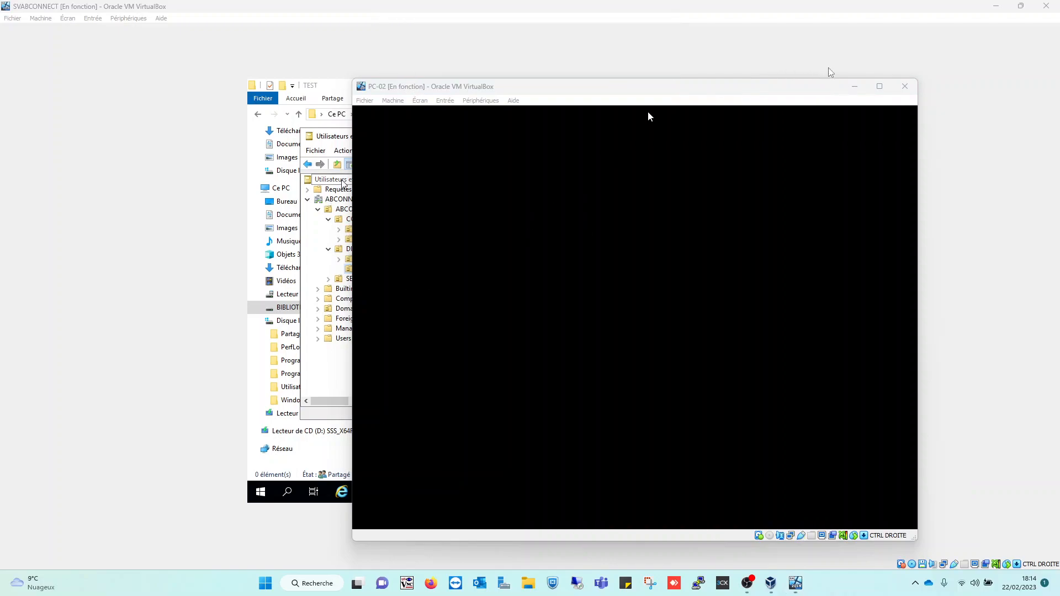
left_click(851, 89)
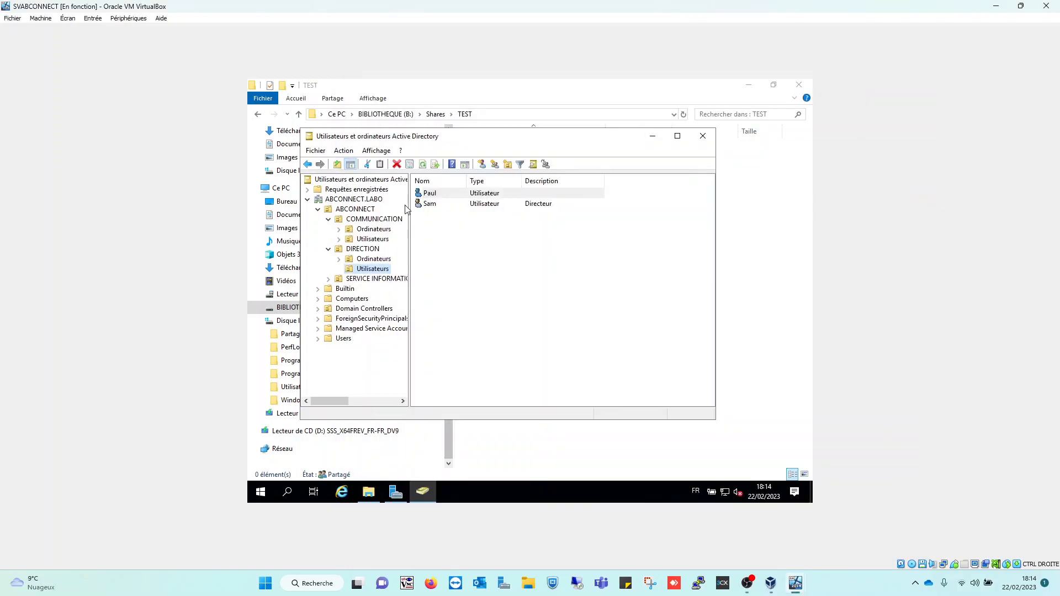
left_click(375, 239)
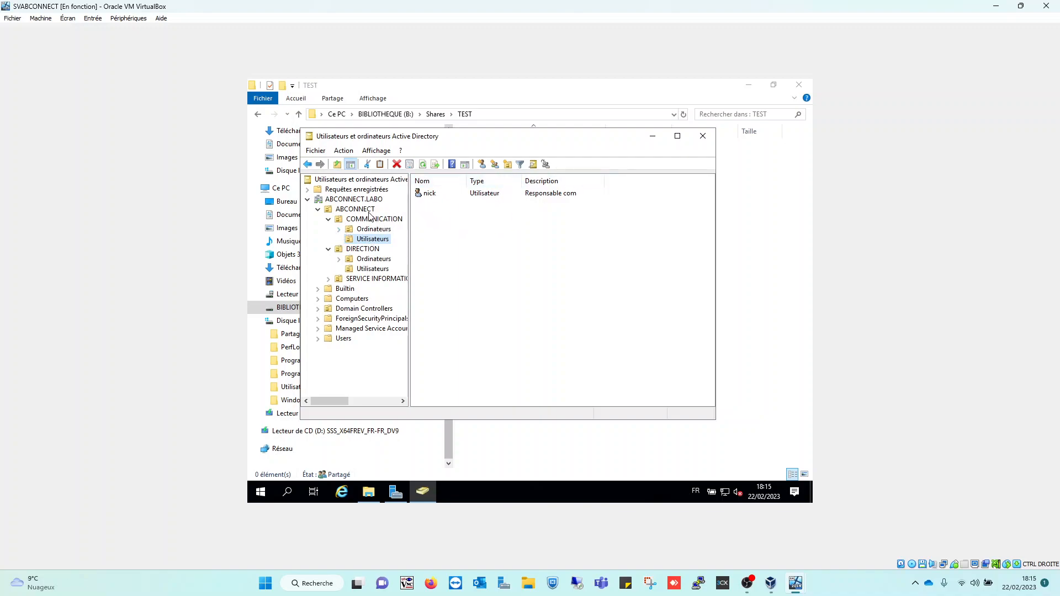
left_click(374, 259)
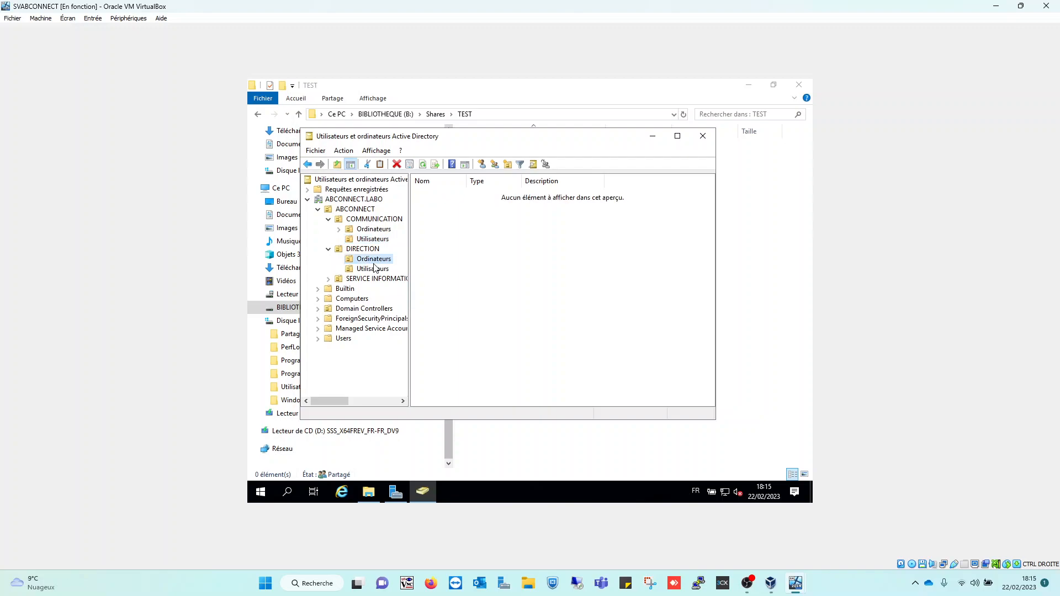
left_click(375, 270)
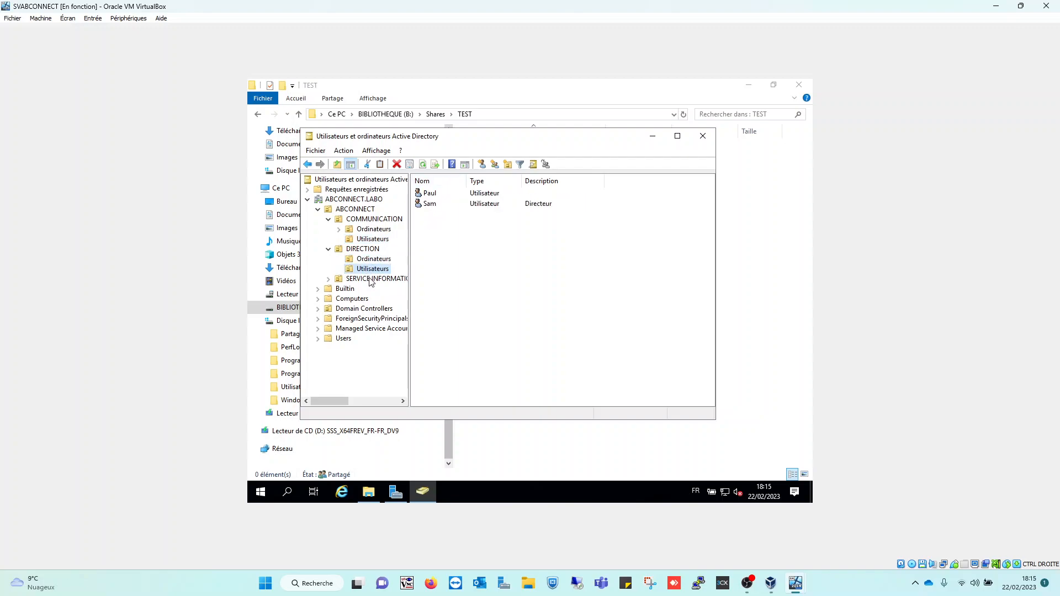
left_click(329, 278)
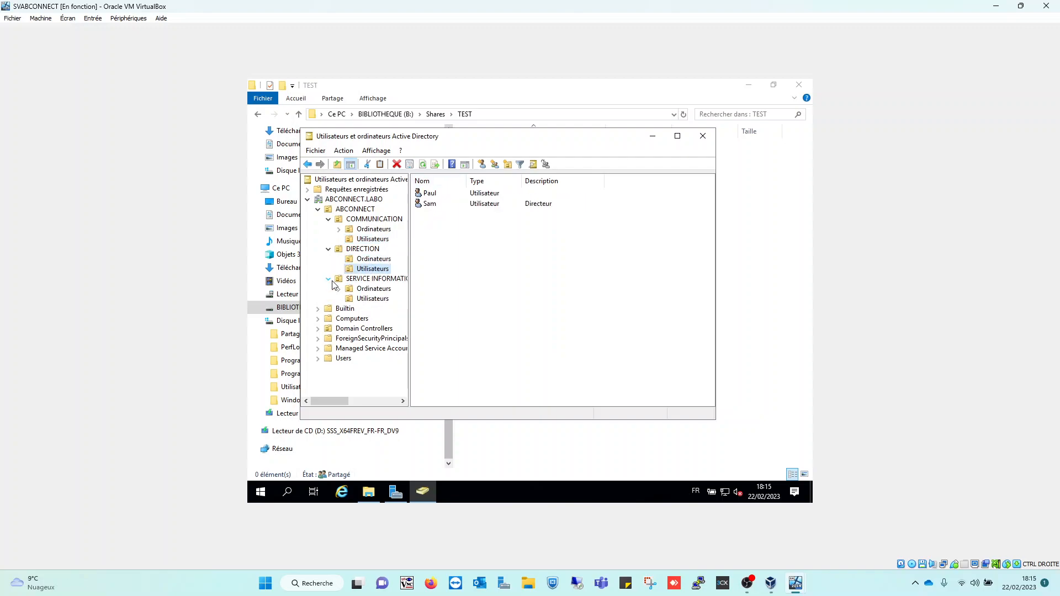
left_click(372, 298)
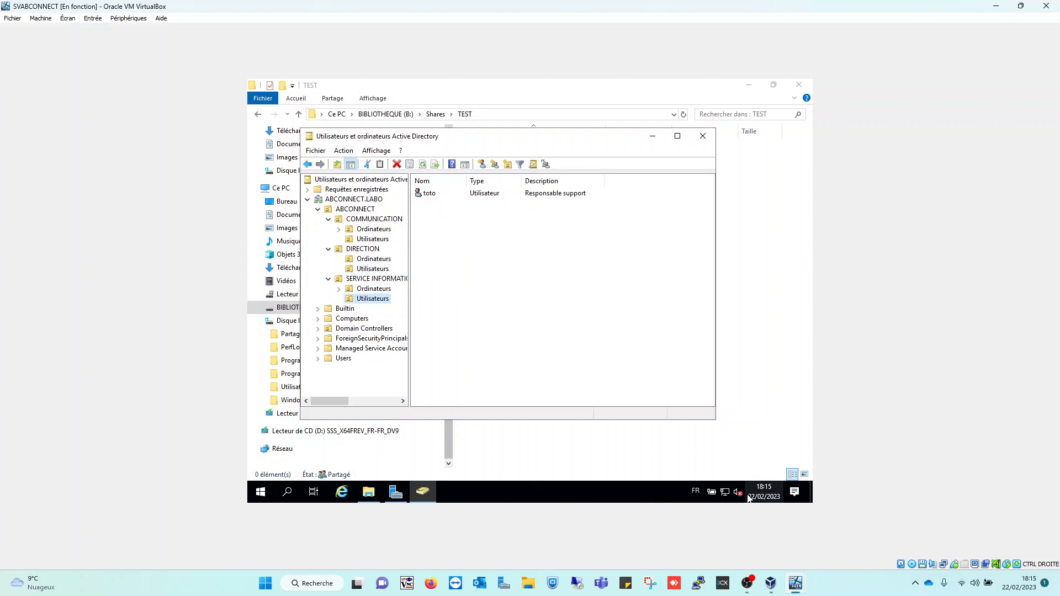
mouse_move(795, 583)
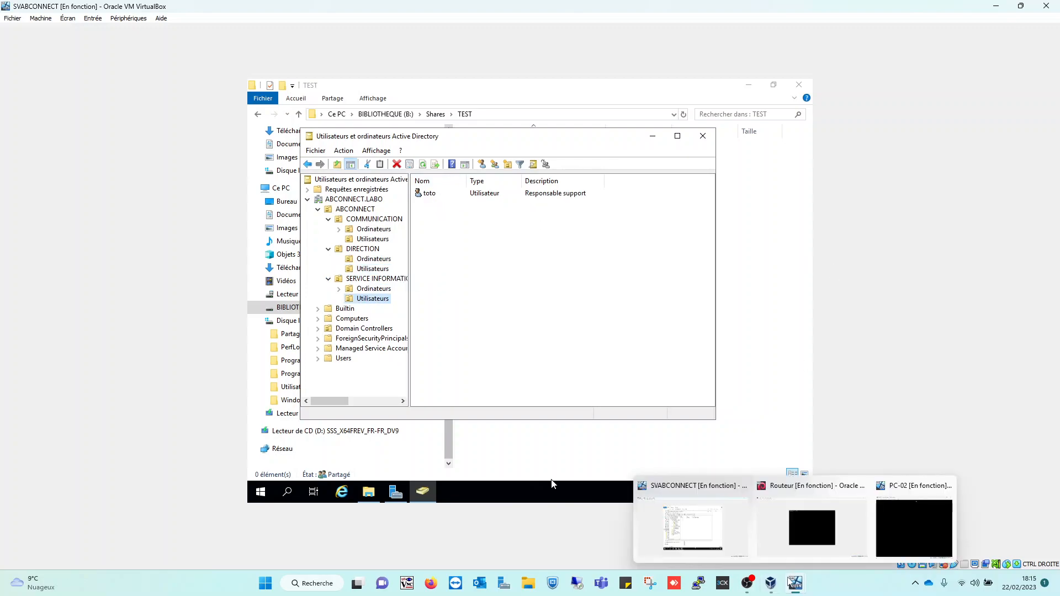
left_click(900, 540)
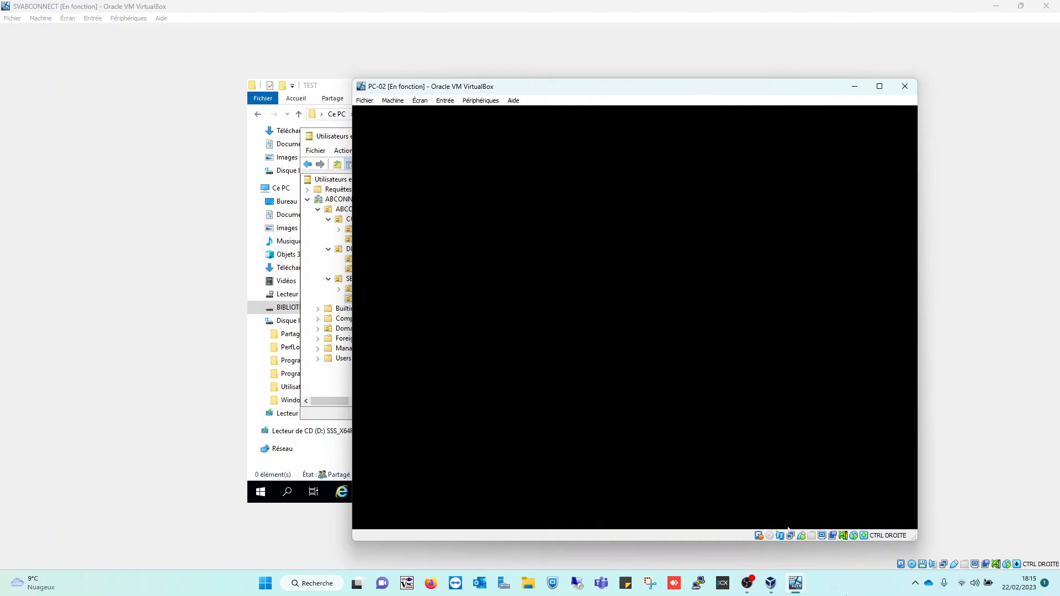
Bring PC-02 to the front, dismiss its search panel, and open File Explorer with Win+E
mouse_move(795, 583)
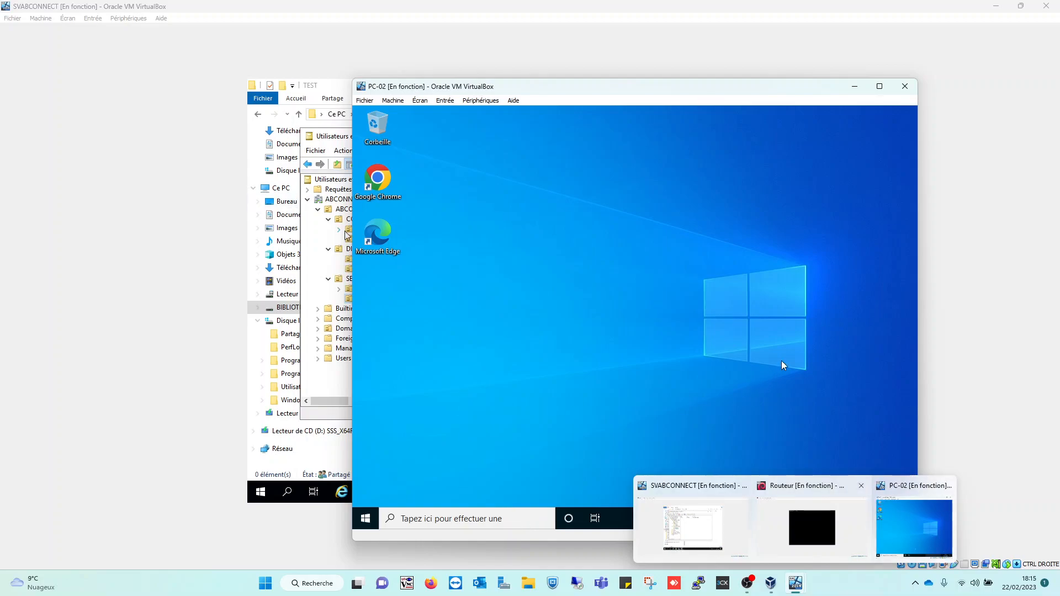
left_click(918, 502)
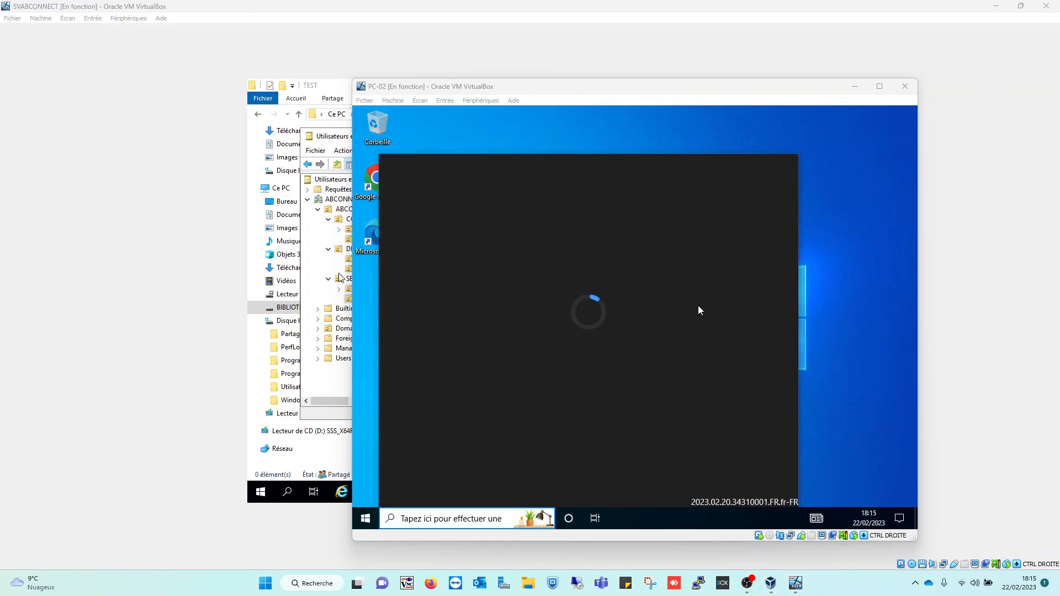
left_click(836, 402)
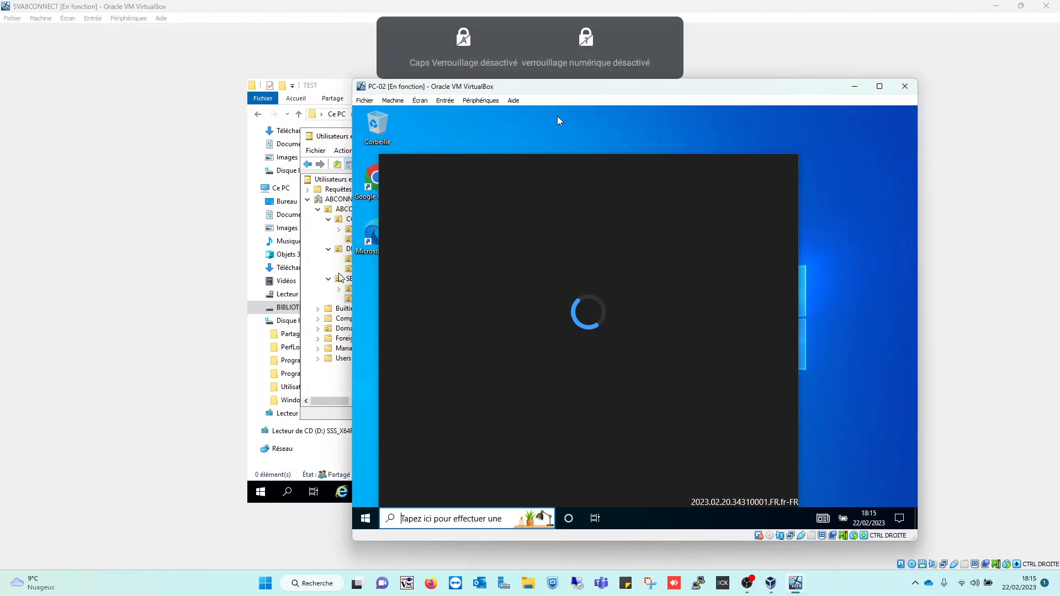
left_click(587, 153)
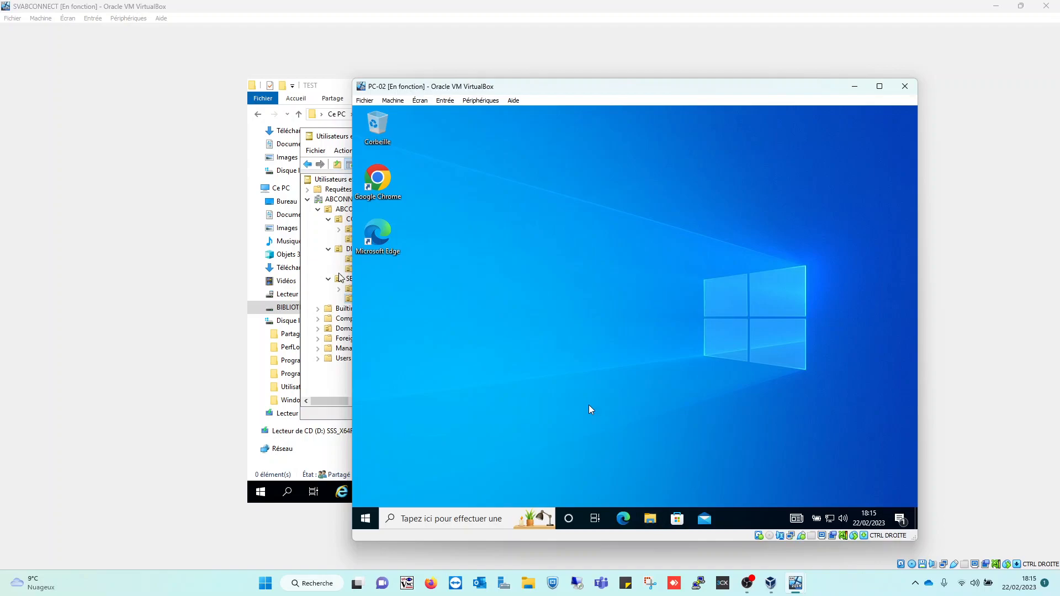
key("super+e")
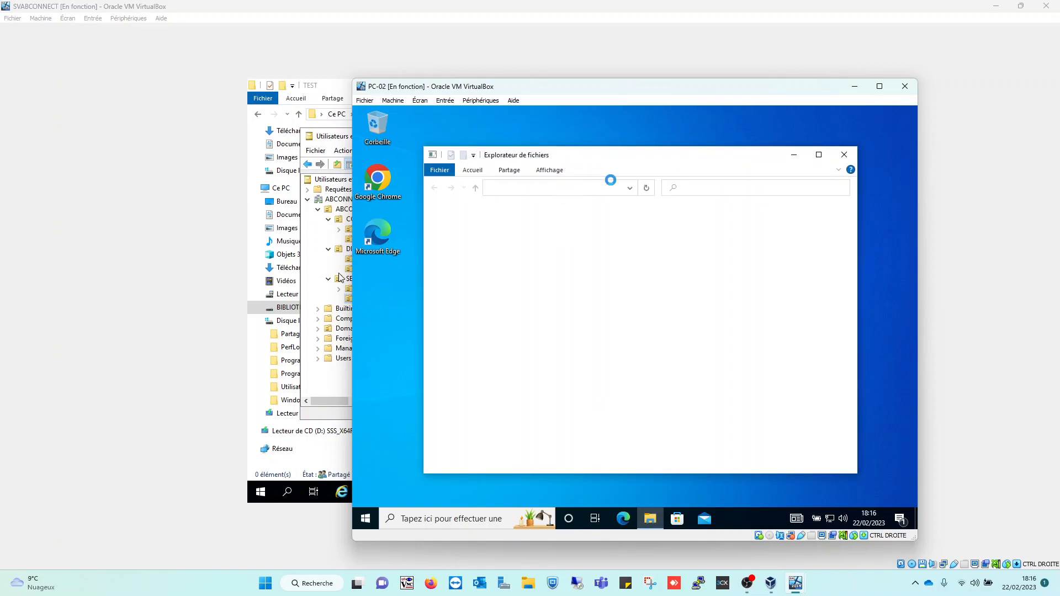
Browse File Explorer to \\svabconnect to list its five shares, including TEST, then reposition the VM window
left_click(579, 187)
type("\\\\sva")
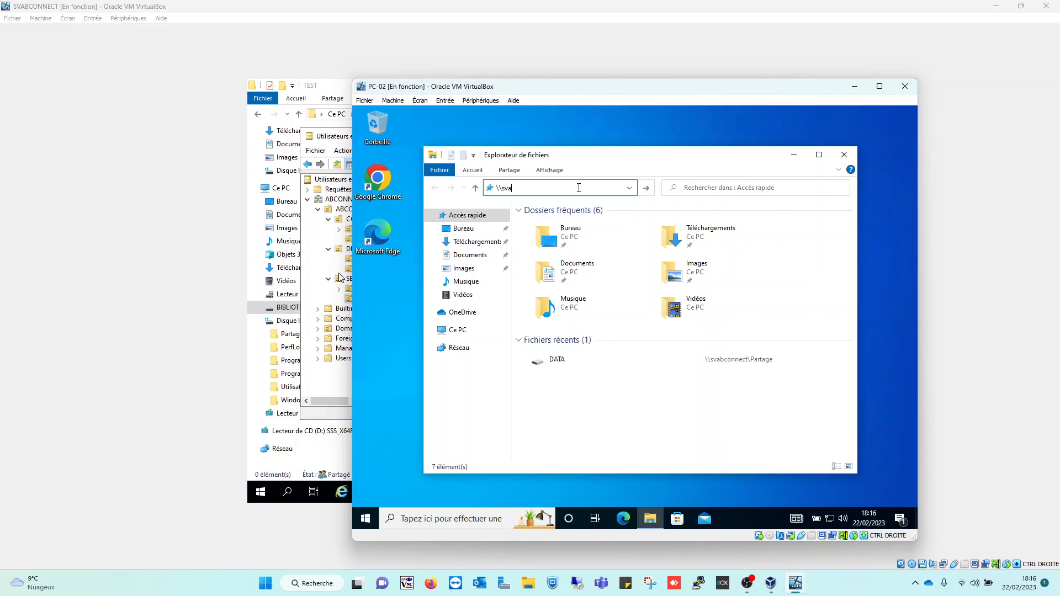
type("bconnect")
key("Return")
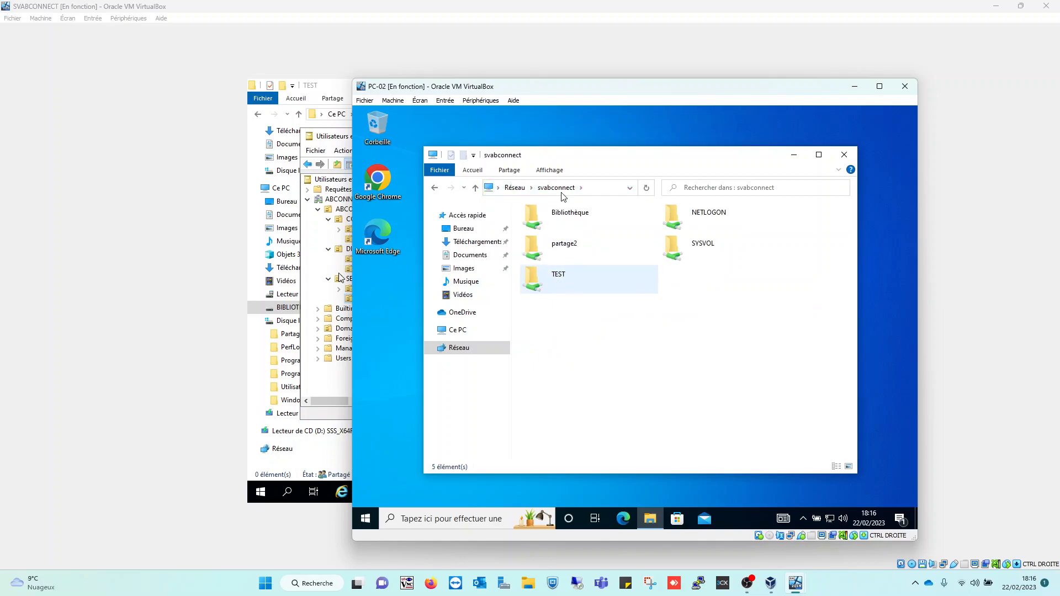
left_click_drag(620, 94, 676, 165)
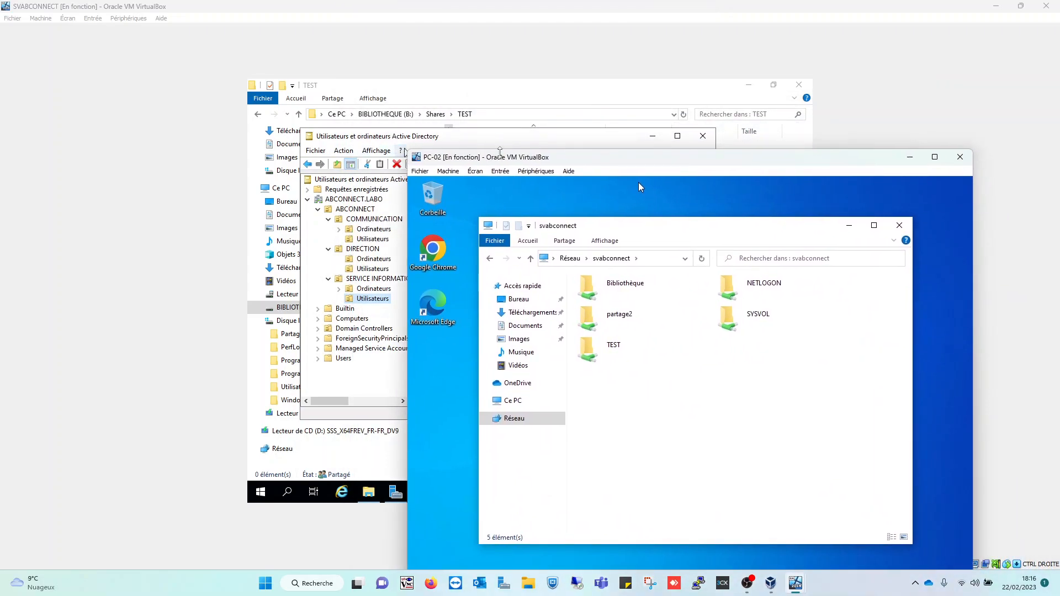
left_click_drag(500, 152, 423, 151)
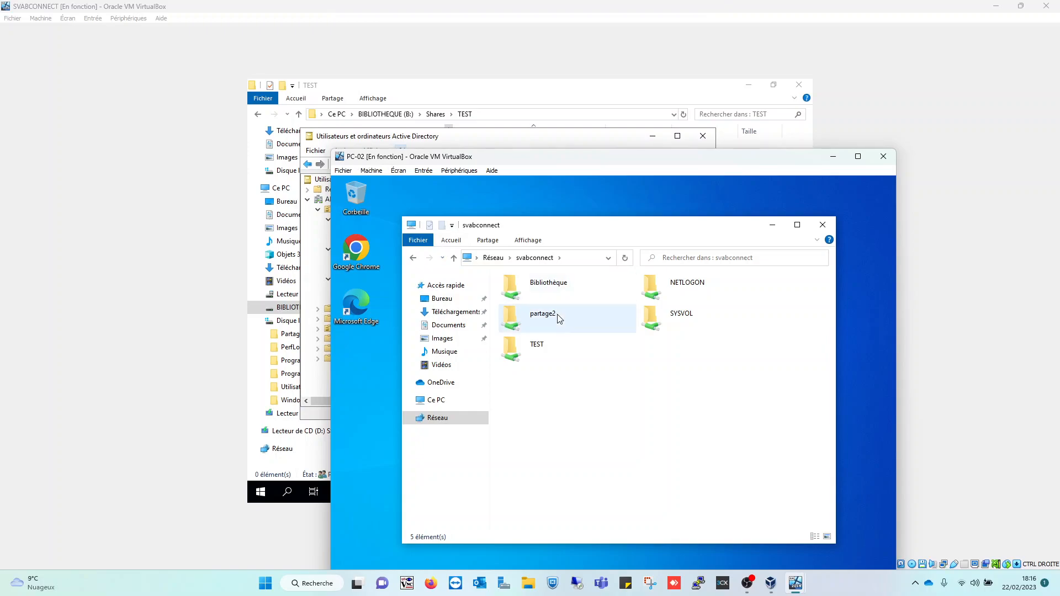
left_click_drag(723, 160, 700, 73)
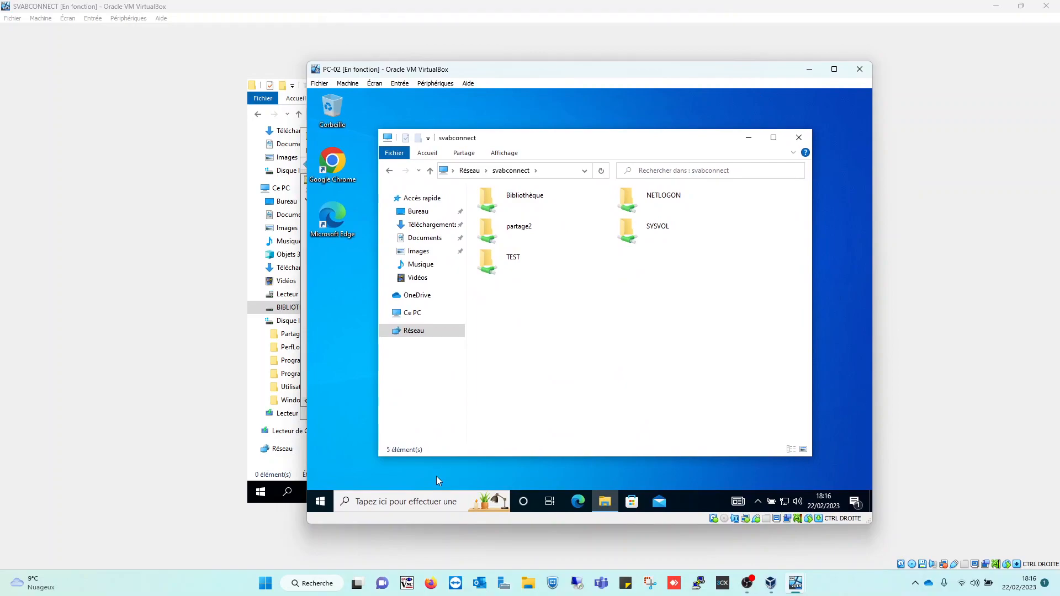
left_click(320, 501)
mouse_move(325, 372)
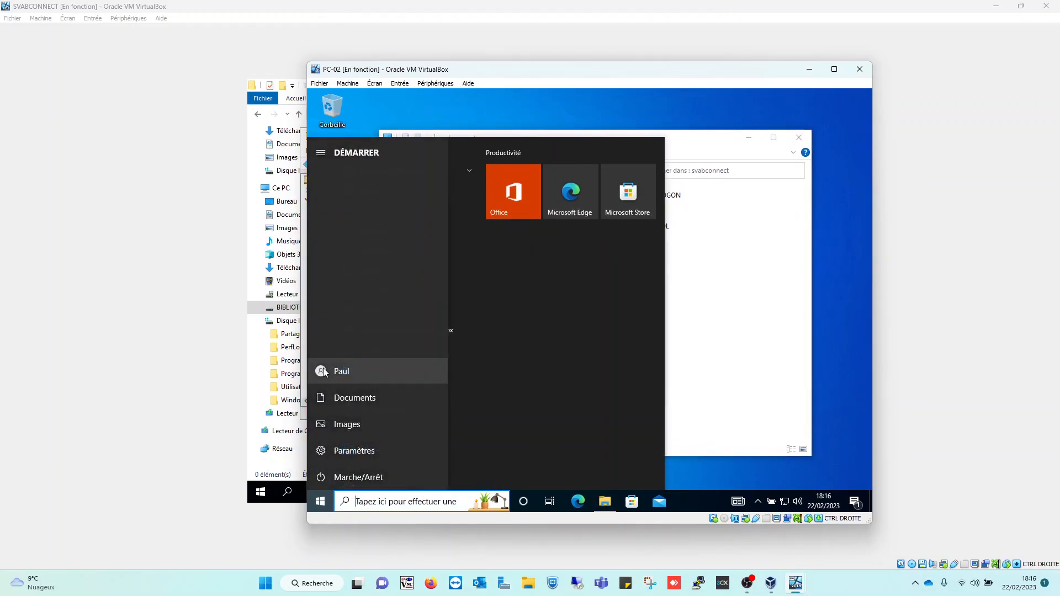
left_click(735, 361)
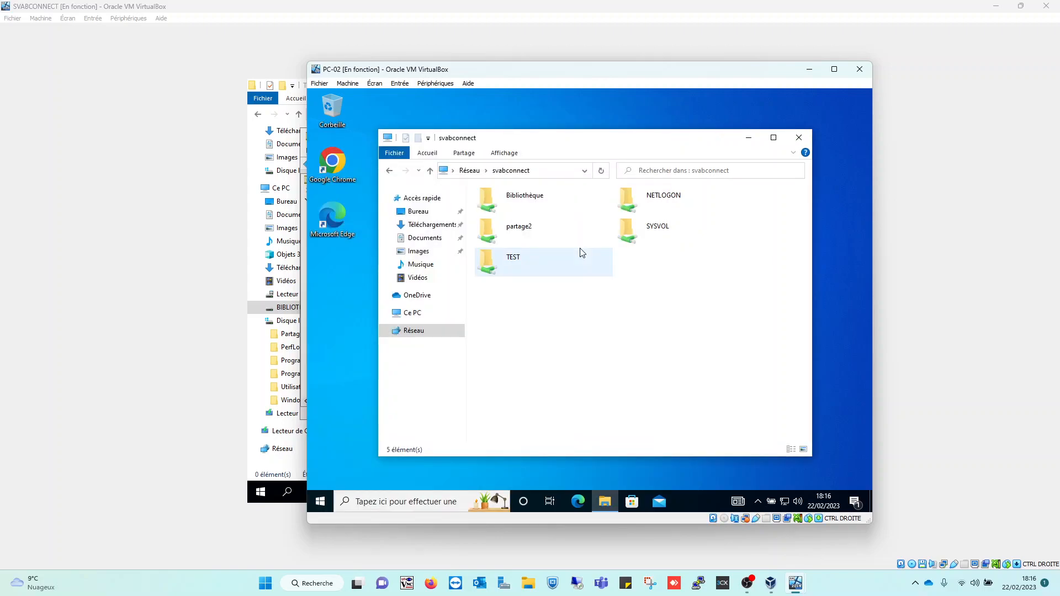